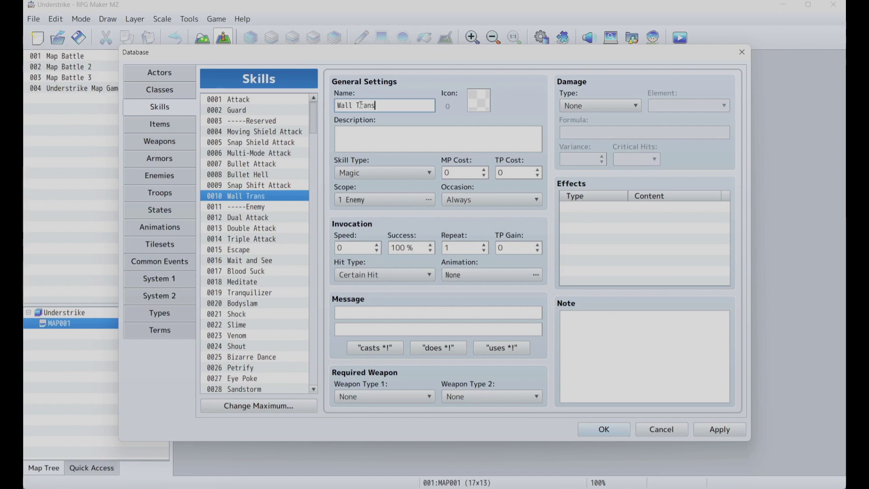
# Copy the Snap Shift Attack skill into skill slot 0010 and rename the copy Wall Teleport
pyautogui.click(238, 189)
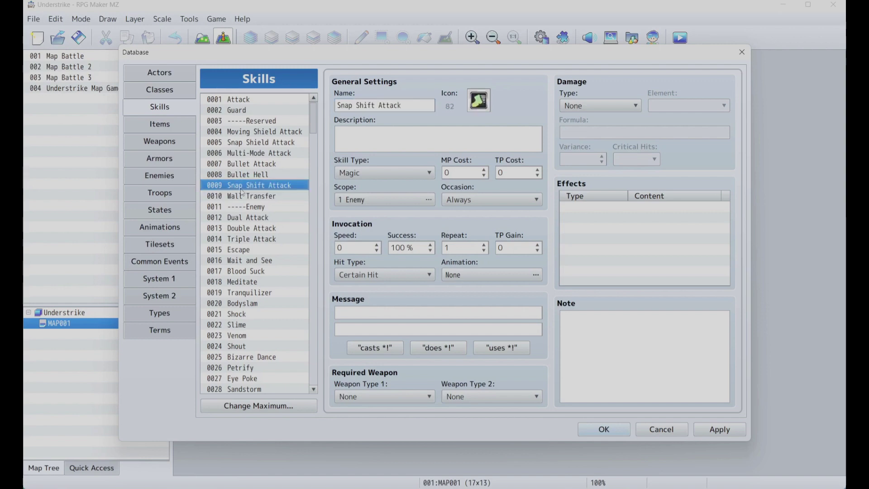
pyautogui.click(242, 196)
pyautogui.hotkey('ctrl', 'v')
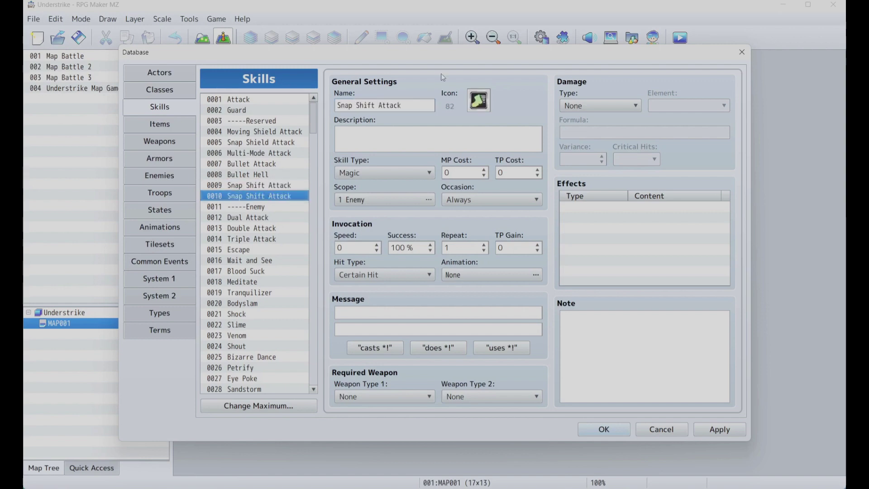
pyautogui.tripleClick(417, 102)
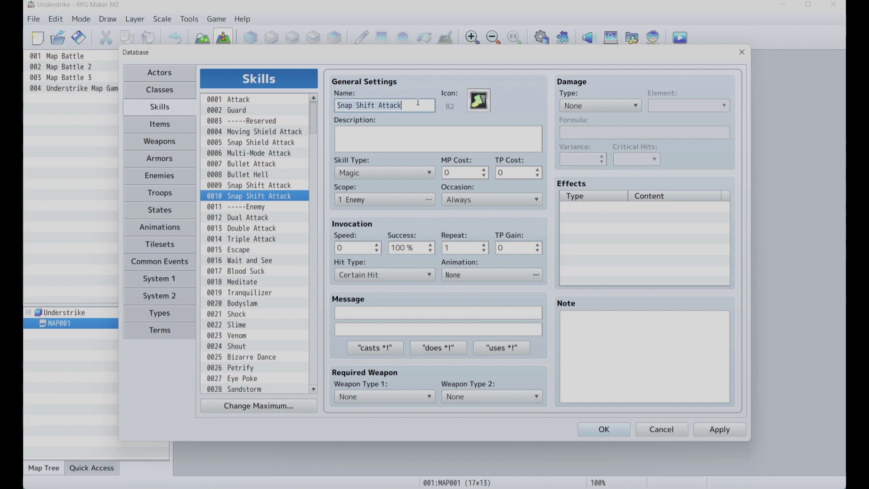
pyautogui.write('Wall Teleport')
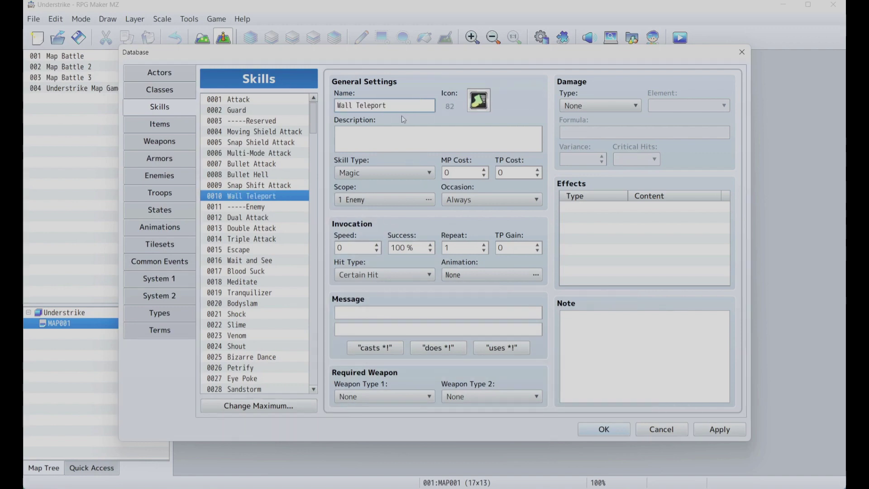
# Assign icon 83 to the Wall Teleport skill and save the database changes
pyautogui.click(485, 110)
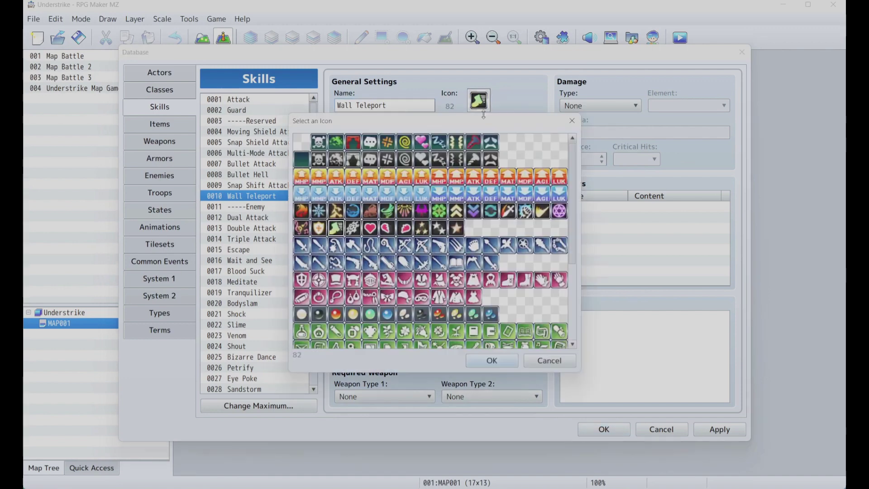
pyautogui.doubleClick(354, 231)
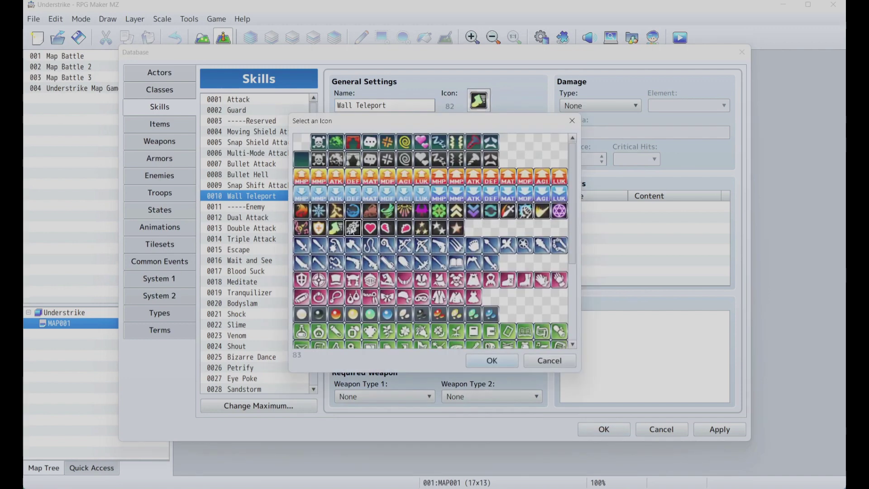
pyautogui.click(601, 435)
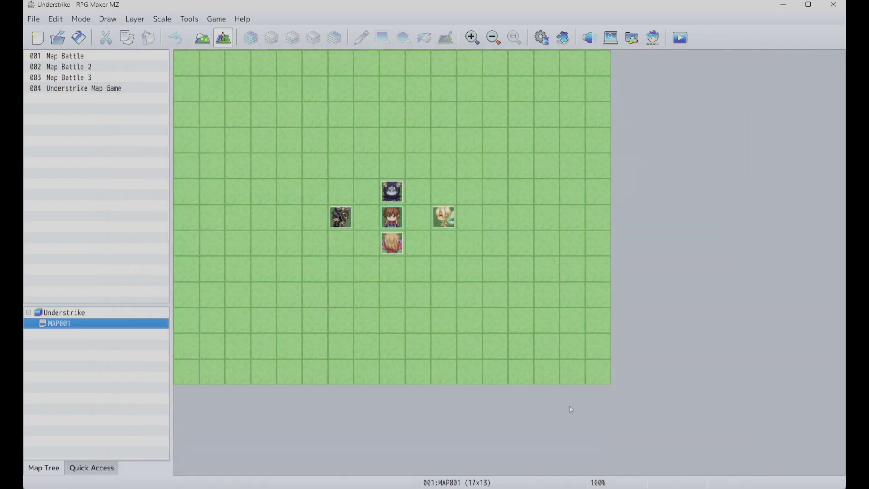
# In the Synrec_Understrike plugin's parameters, add a new skill configuration named Wall Teleport
pyautogui.click(189, 19)
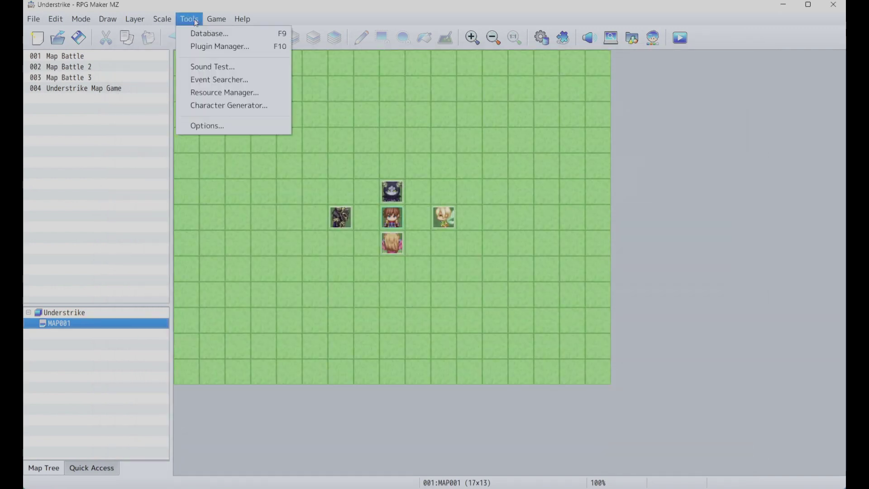
pyautogui.click(197, 47)
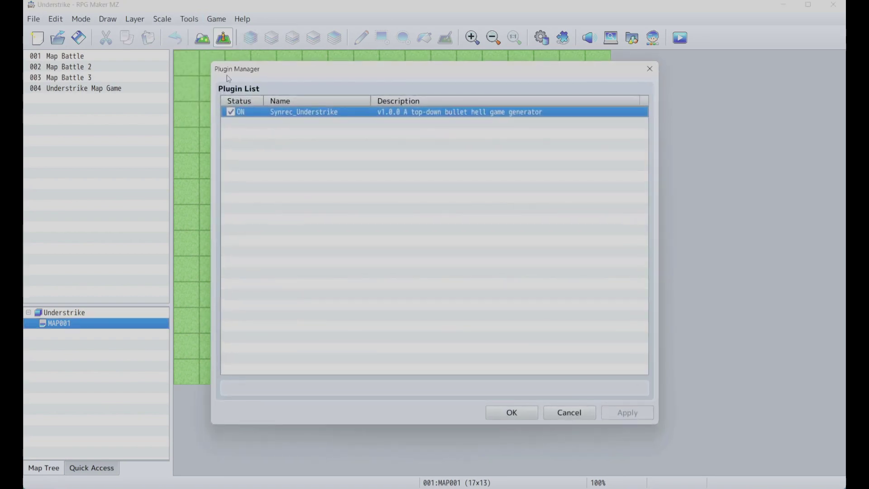
pyautogui.doubleClick(357, 112)
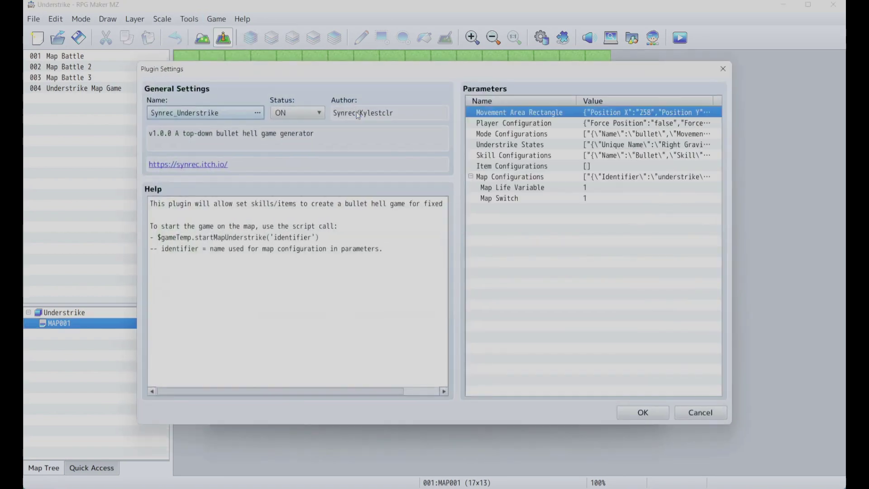
pyautogui.doubleClick(521, 155)
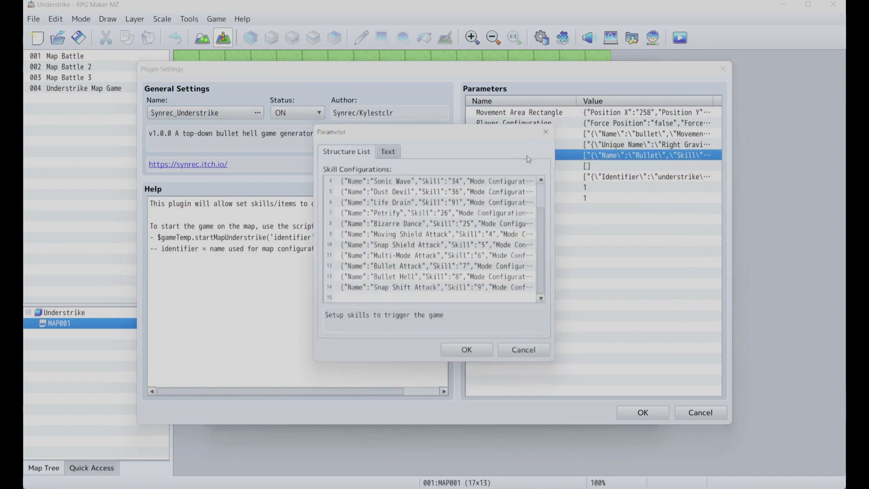
pyautogui.doubleClick(416, 298)
pyautogui.doubleClick(444, 192)
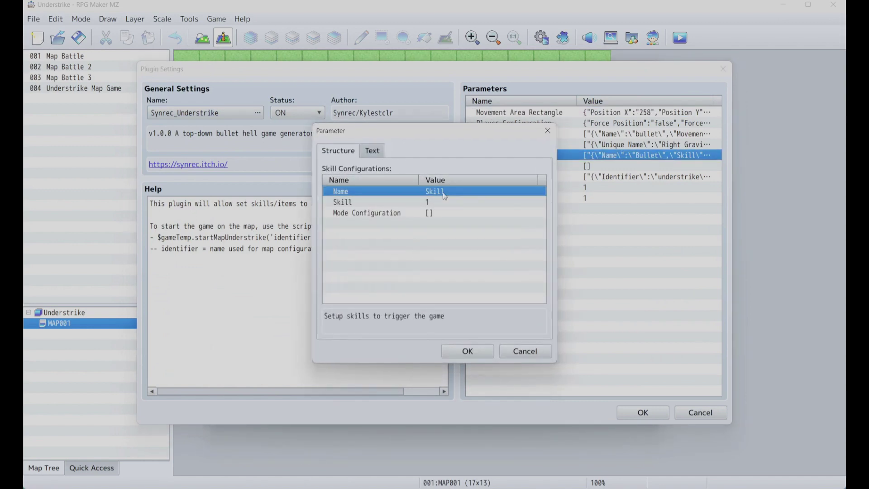
pyautogui.write('Wall ')
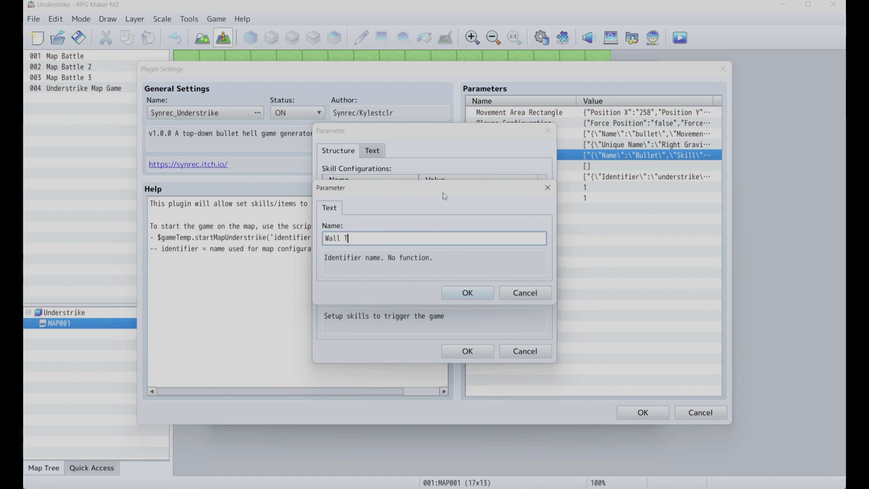
pyautogui.write('Teleport')
pyautogui.press('Return')
# Assign skill 0010 Wall Teleport to the new skill configuration
pyautogui.press('Down')
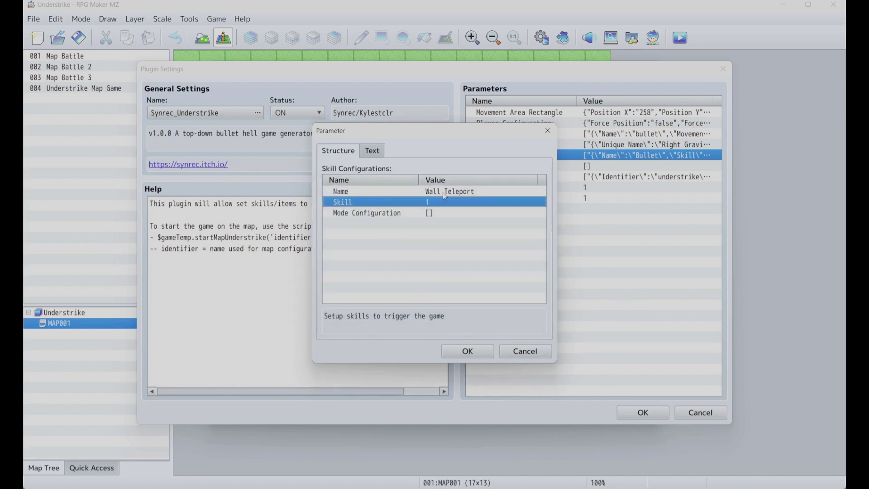
pyautogui.press('Return')
pyautogui.press('Return')
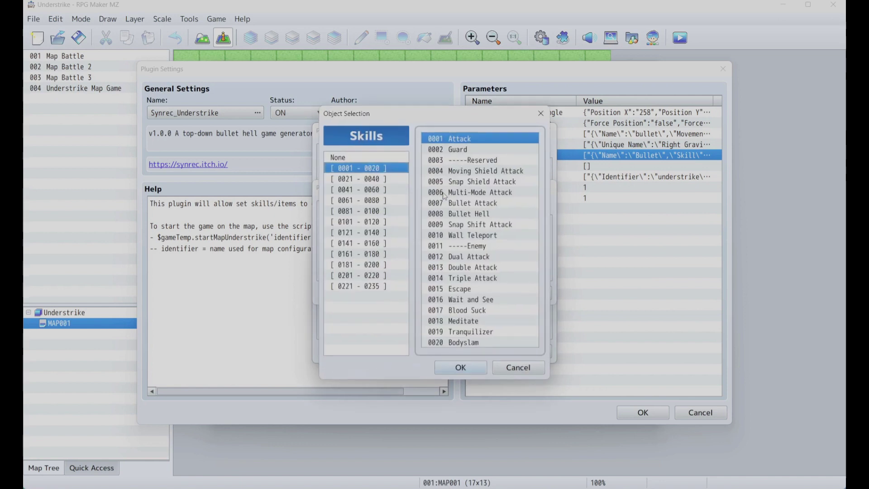
pyautogui.press('Down')
pyautogui.press('Up')
pyautogui.doubleClick(457, 235)
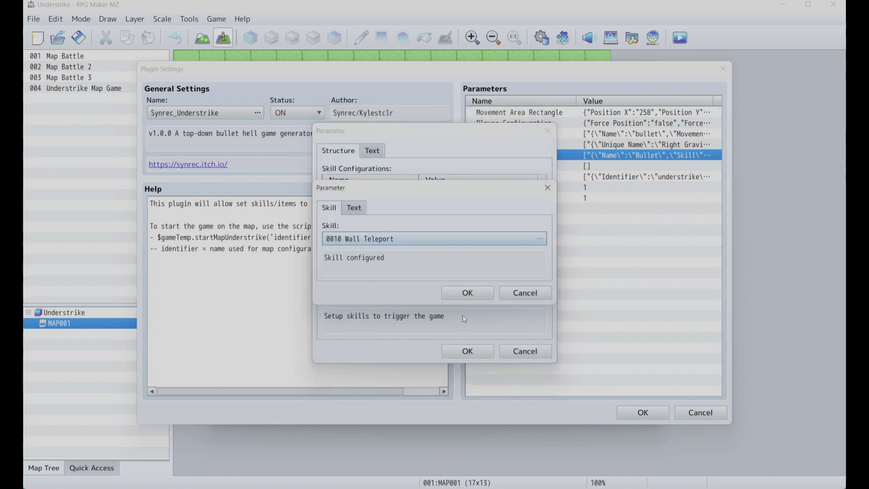
pyautogui.click(475, 295)
# Add wall_teleport as the skill configuration's mode and confirm the skill configuration list
pyautogui.doubleClick(432, 213)
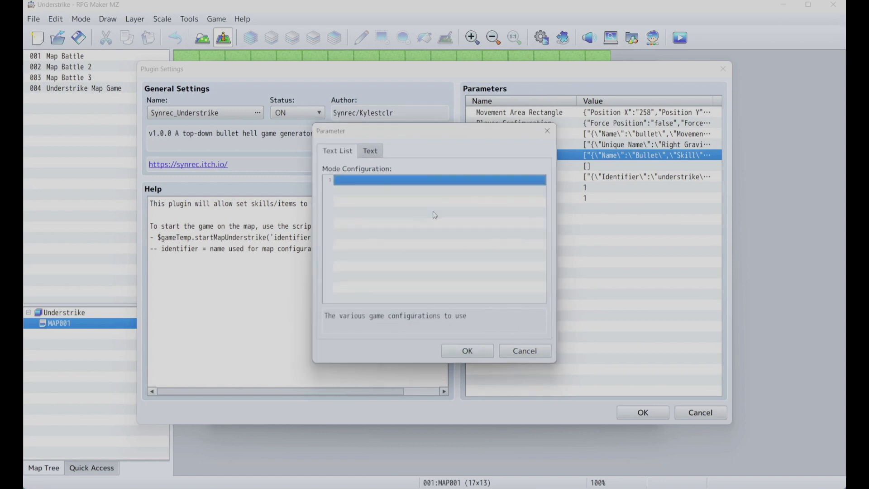
pyautogui.doubleClick(417, 182)
pyautogui.write('wall_teleport')
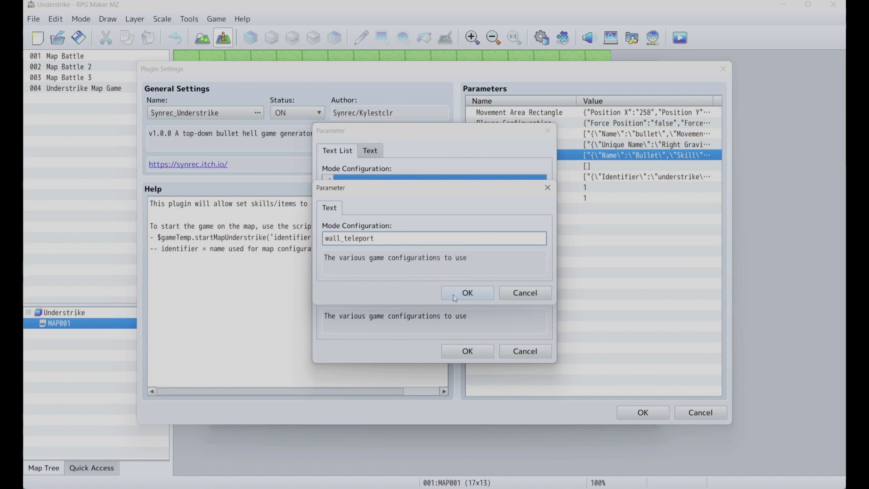
pyautogui.click(467, 293)
pyautogui.click(485, 351)
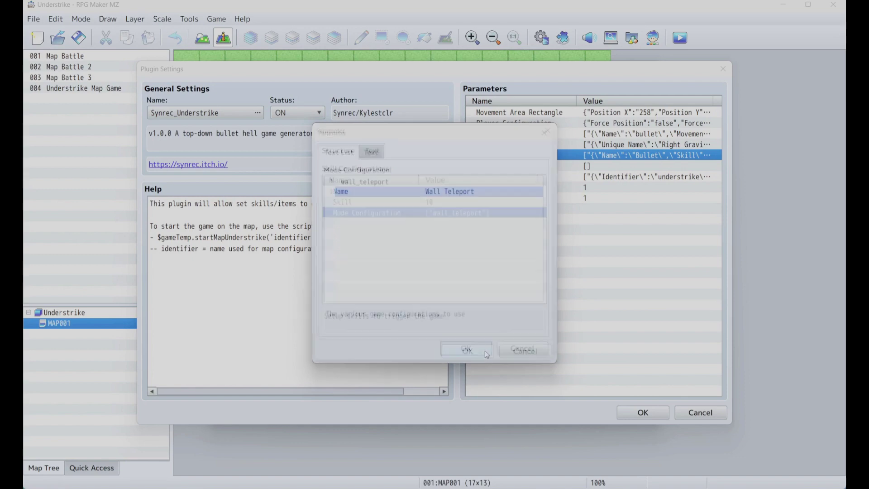
pyautogui.click(485, 351)
pyautogui.click(486, 353)
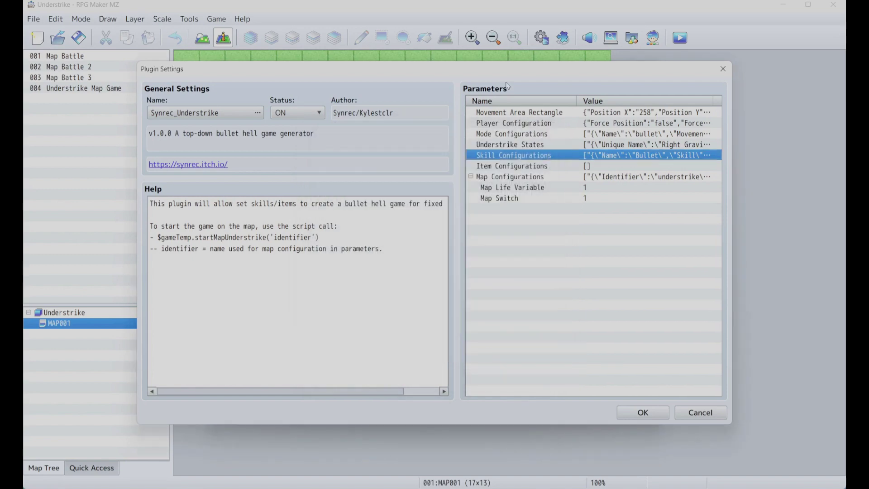
# Add a new entry to the plugin's mode configurations and name it wall_teleport
pyautogui.doubleClick(512, 134)
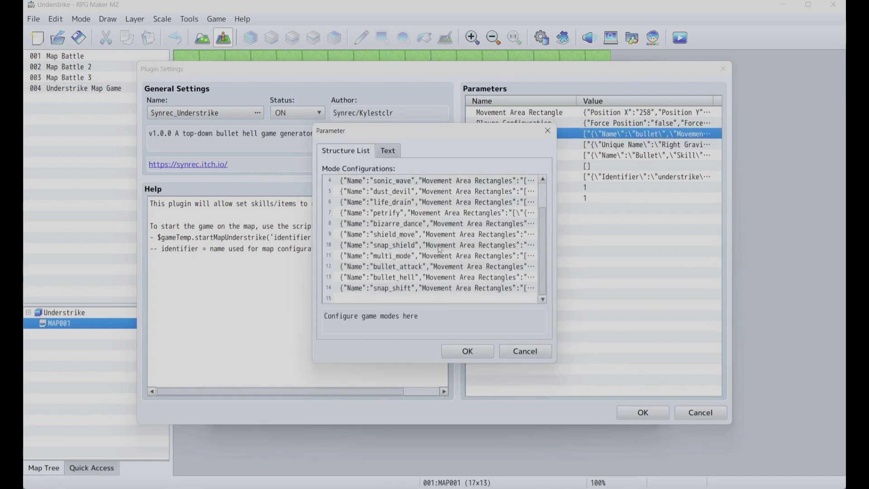
pyautogui.doubleClick(412, 300)
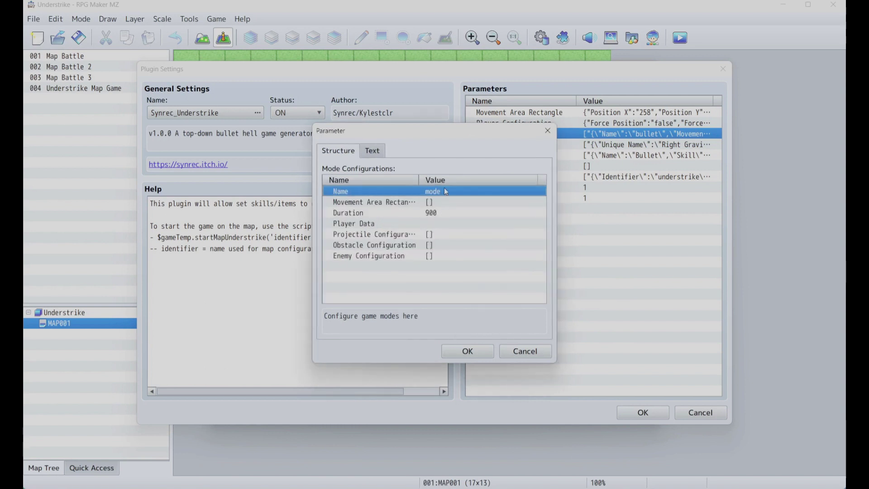
pyautogui.doubleClick(446, 191)
pyautogui.write('wall')
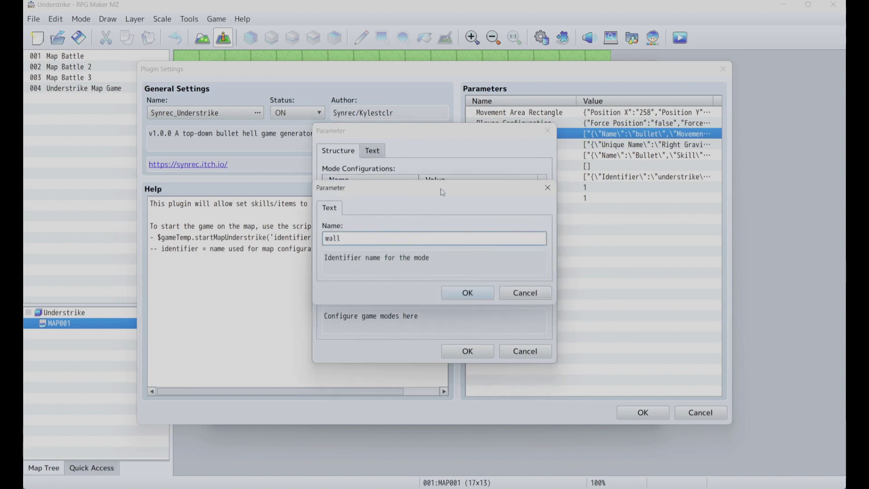
pyautogui.write('_teleport')
pyautogui.click(452, 293)
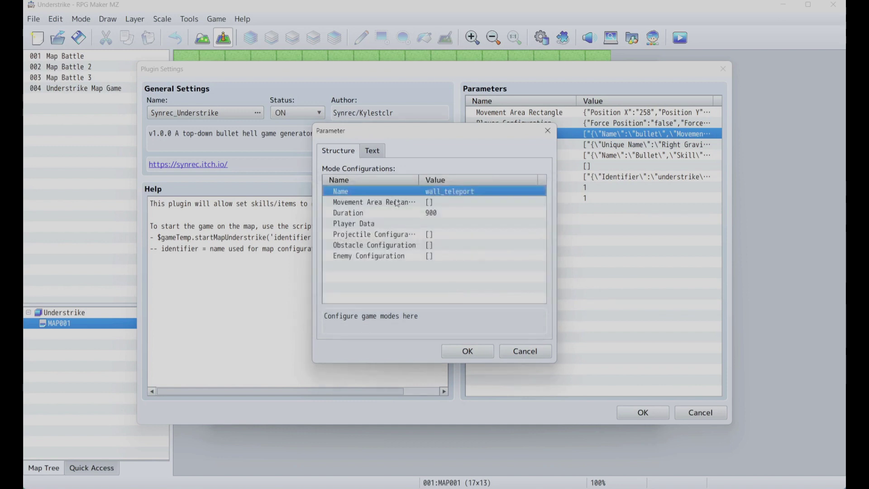
pyautogui.doubleClick(397, 202)
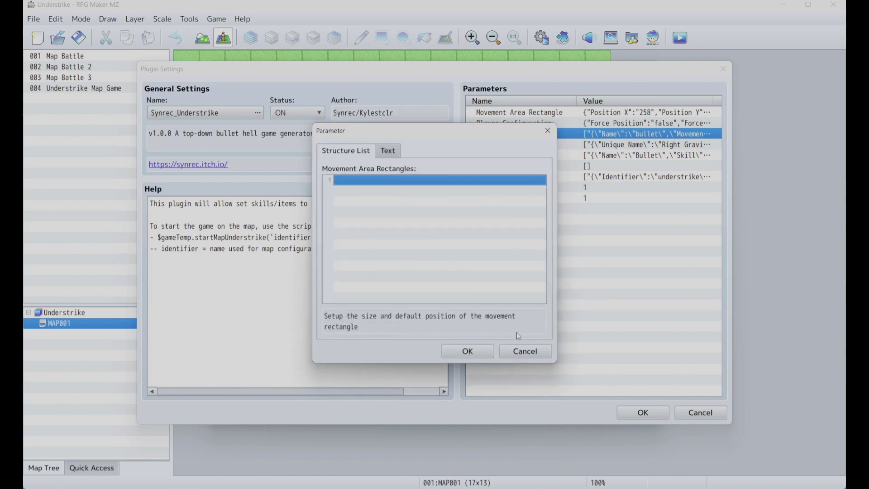
pyautogui.click(523, 351)
pyautogui.click(375, 213)
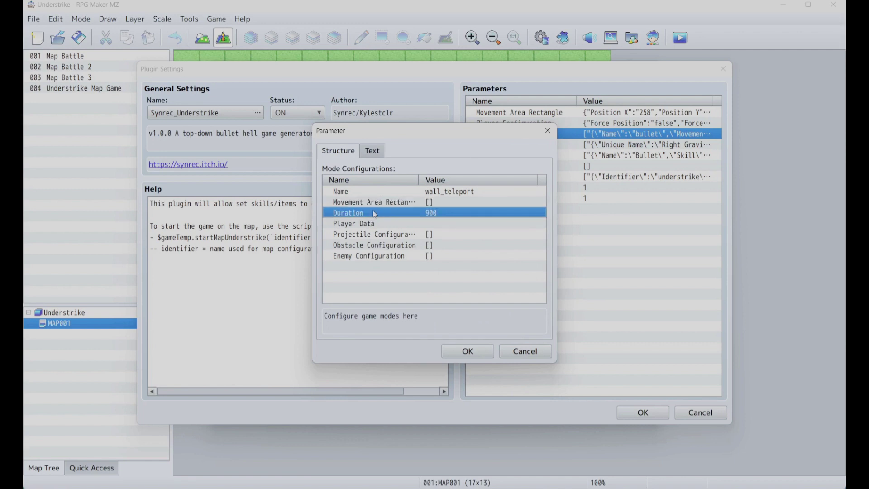
# Set the player position's x value to 150 in the wall_teleport mode's player data
pyautogui.click(373, 226)
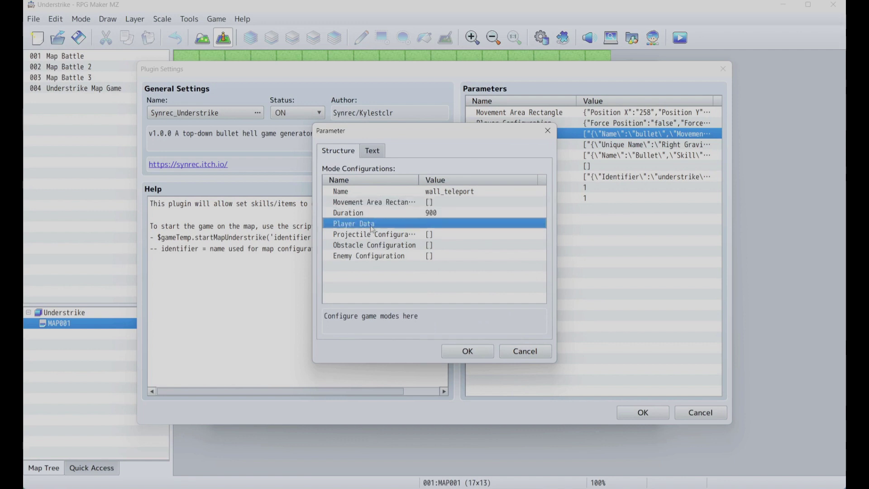
pyautogui.doubleClick(373, 227)
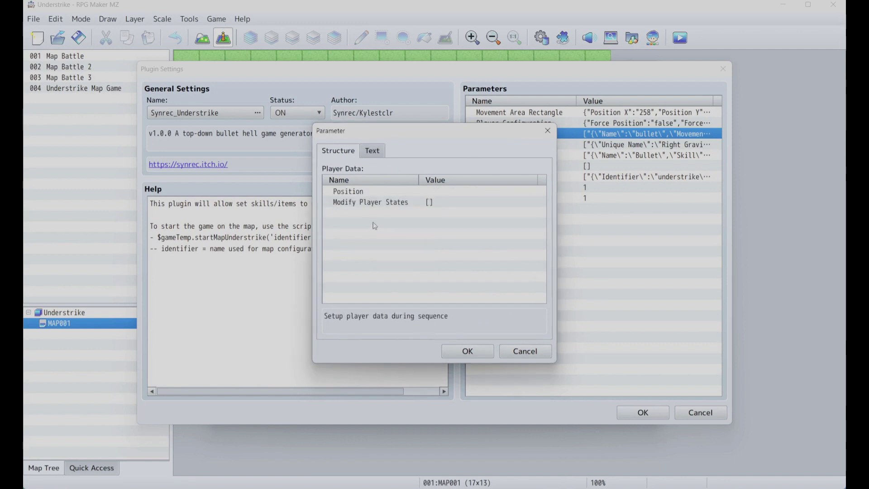
pyautogui.doubleClick(423, 192)
pyautogui.doubleClick(423, 192)
pyautogui.press('BackSpace')
pyautogui.write('150')
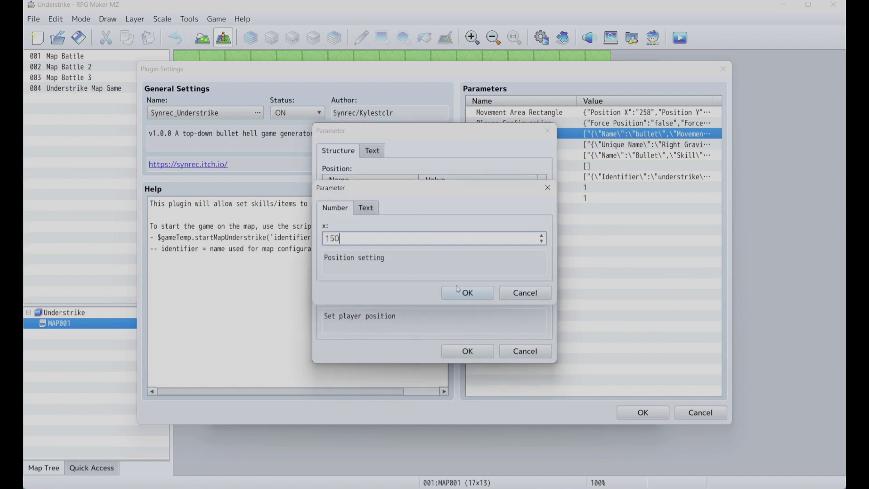
pyautogui.click(458, 291)
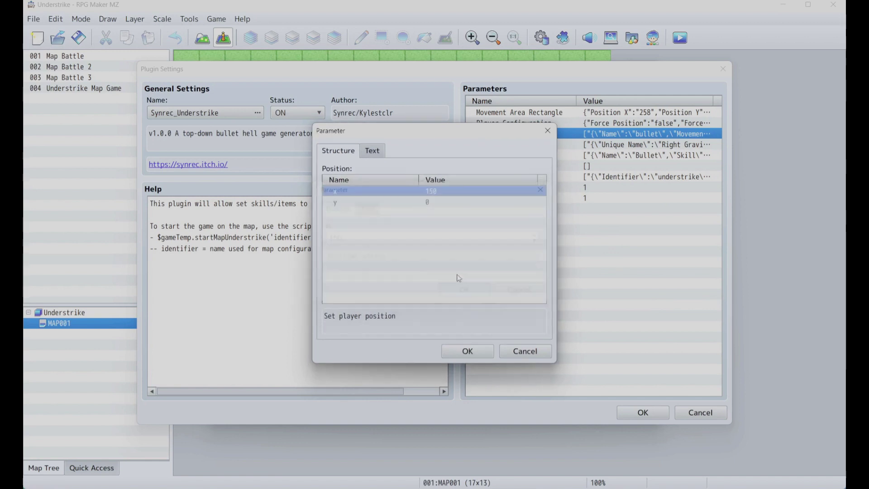
# Set the player position's y value to 150 and confirm the position
pyautogui.doubleClick(437, 204)
pyautogui.press('BackSpace')
pyautogui.write('14')
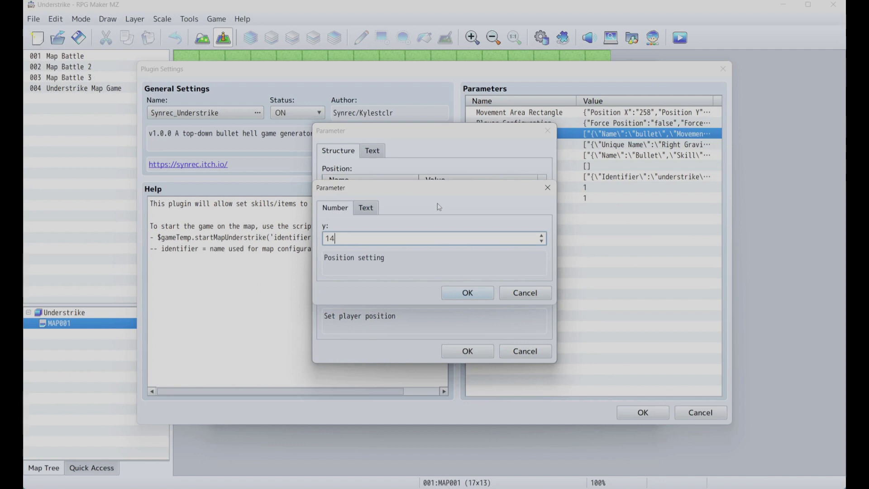
pyautogui.press('BackSpace')
pyautogui.write('50')
pyautogui.click(480, 295)
pyautogui.click(477, 355)
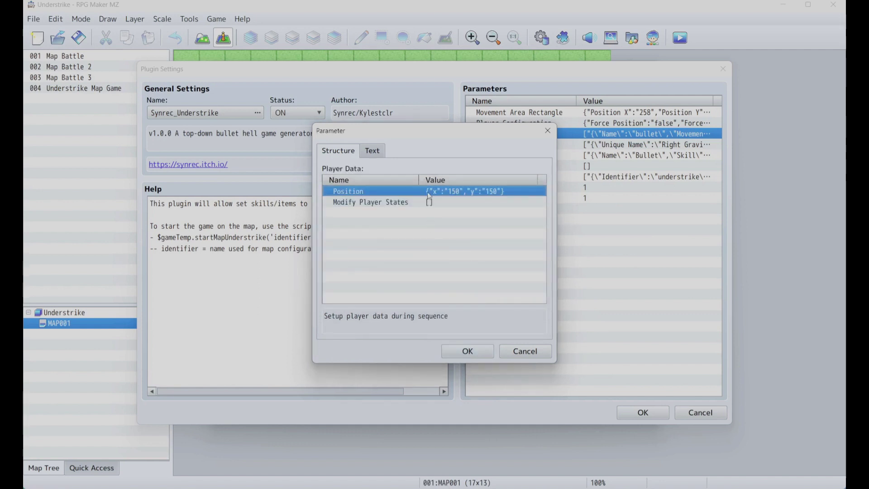
# Start a new Modify Player States entry in the player data and set its frame duration to 900
pyautogui.doubleClick(429, 202)
pyautogui.doubleClick(427, 190)
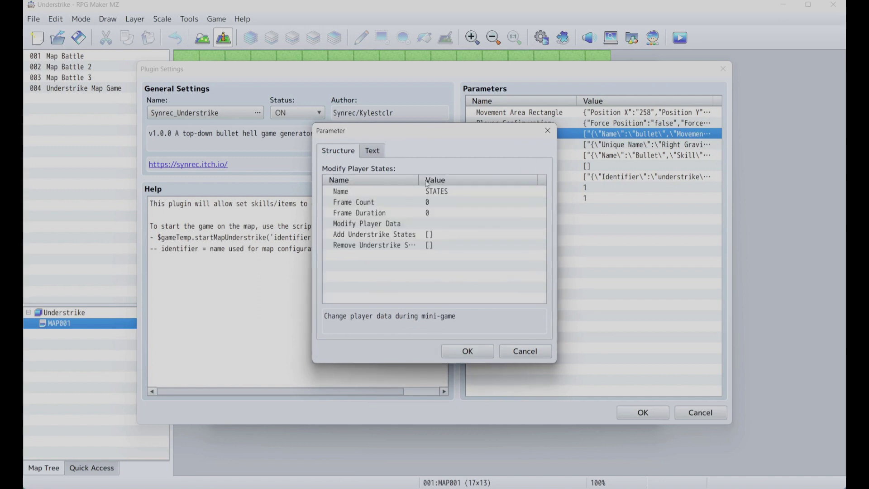
pyautogui.doubleClick(413, 213)
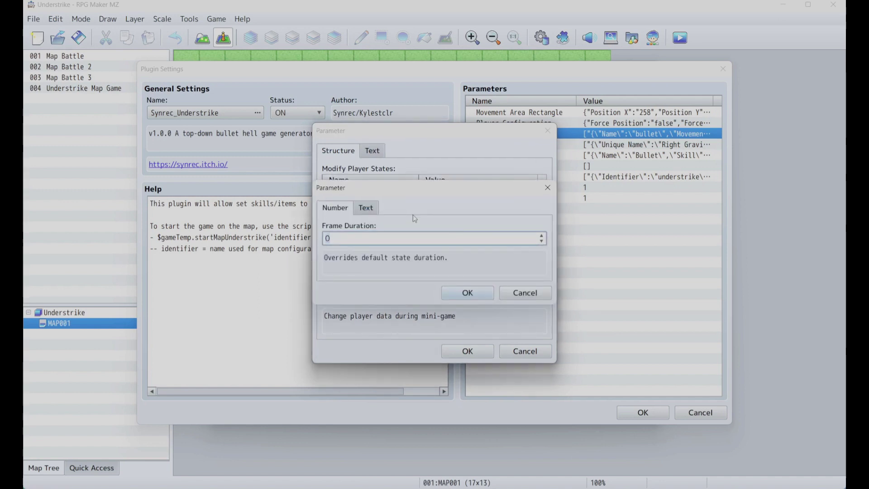
pyautogui.write('900')
pyautogui.click(457, 294)
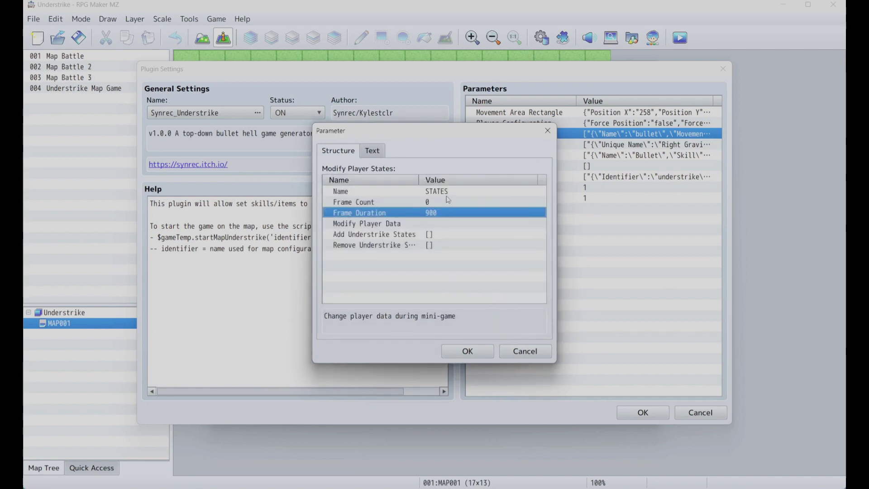
# Turn on Wall Teleport in the state entry's modified player data and confirm the wall_teleport mode's player data
pyautogui.doubleClick(415, 224)
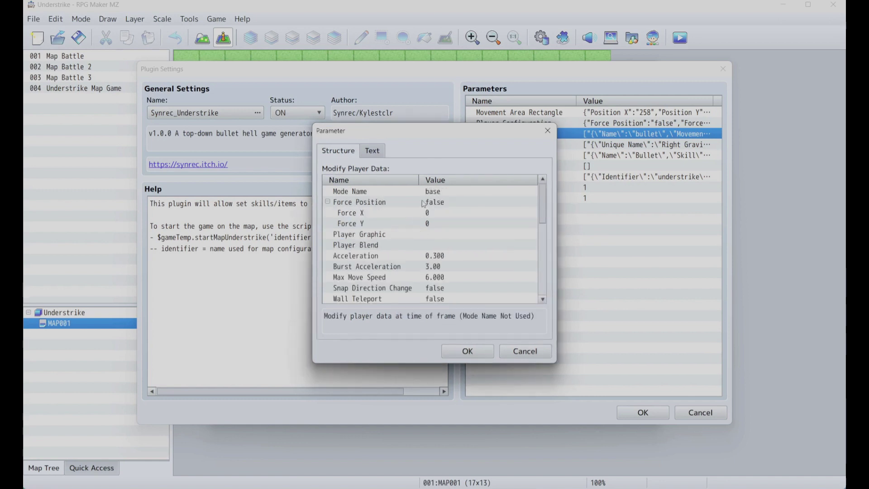
pyautogui.scroll(-1, 387, 285)
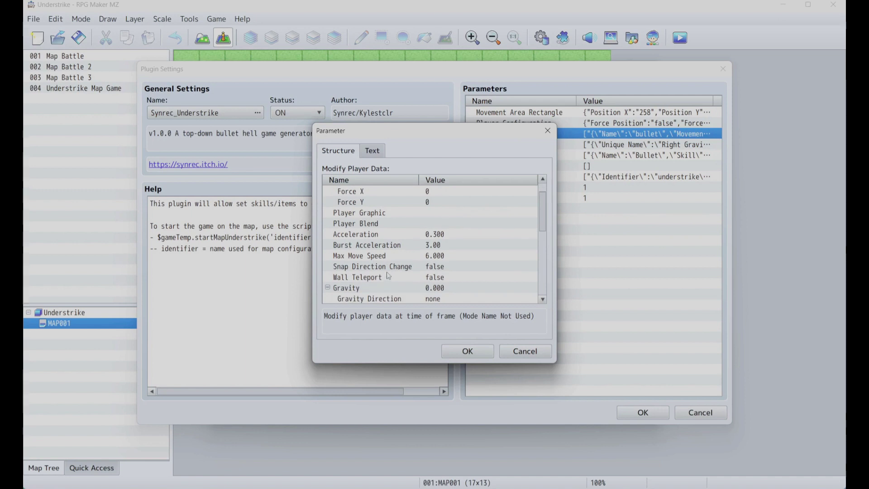
pyautogui.click(390, 278)
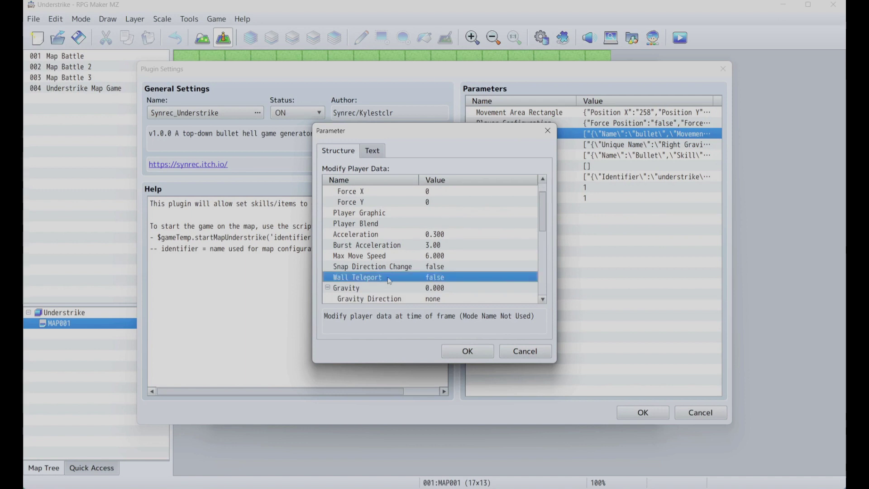
pyautogui.doubleClick(433, 279)
pyautogui.click(353, 240)
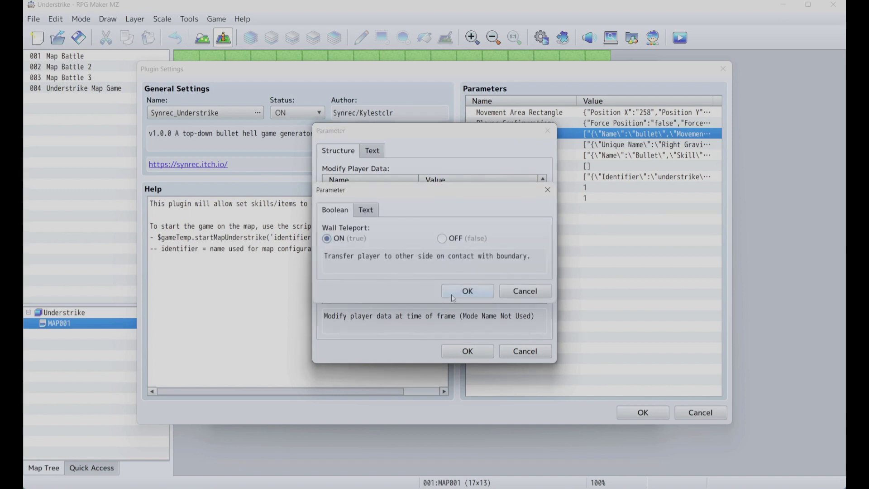
pyautogui.click(453, 295)
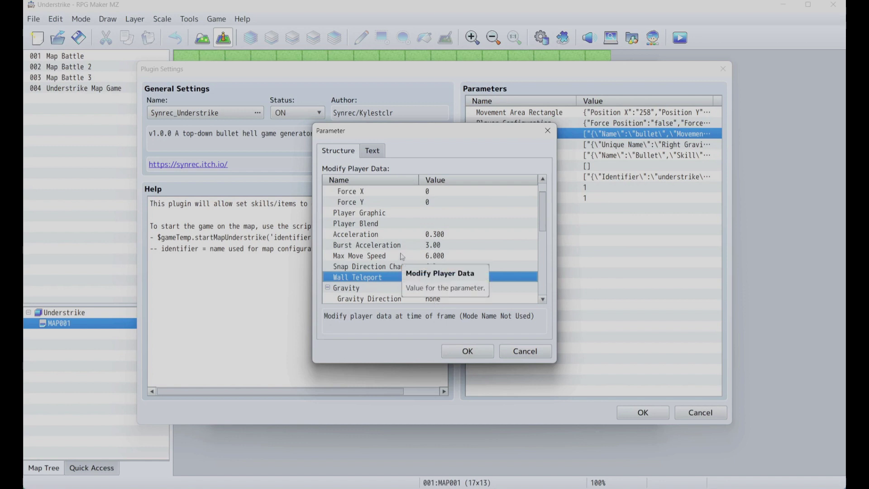
pyautogui.scroll(-2, 407, 257)
pyautogui.scroll(-4, 459, 293)
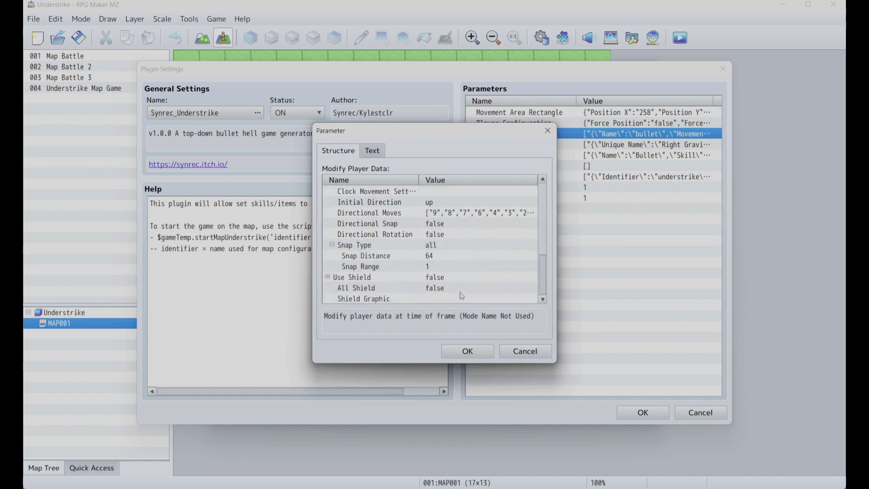
pyautogui.click(467, 355)
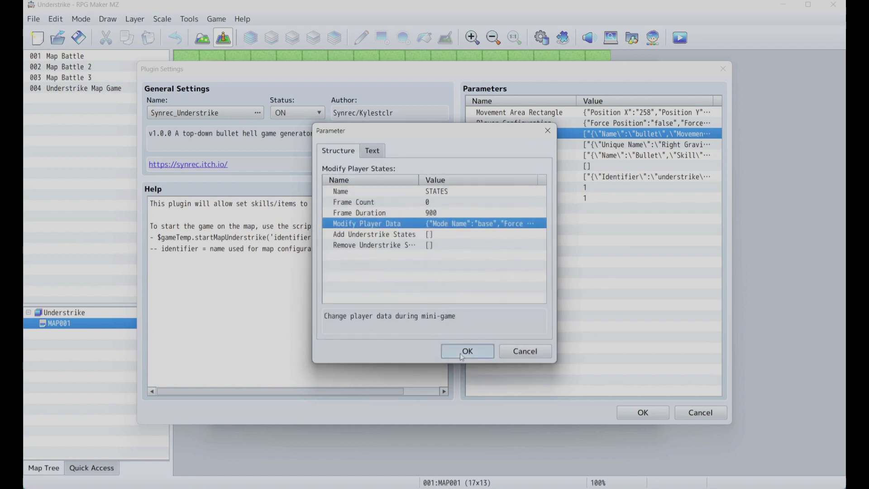
pyautogui.click(465, 354)
pyautogui.click(466, 353)
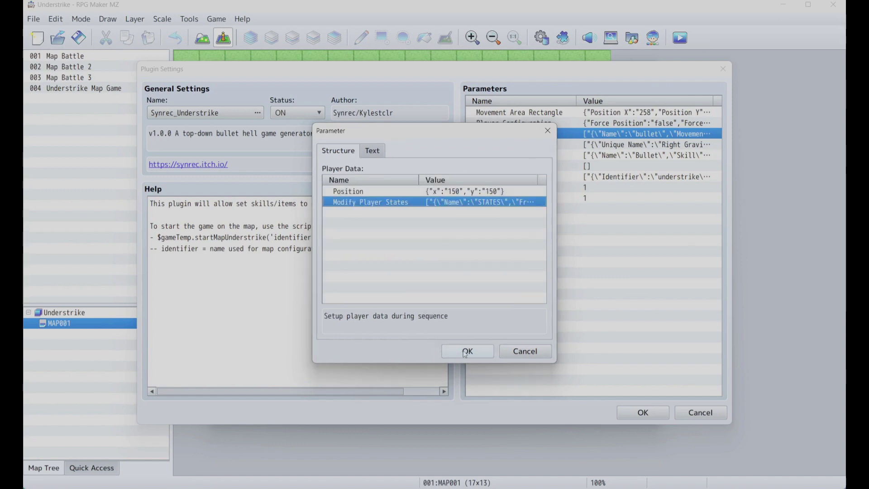
pyautogui.click(465, 353)
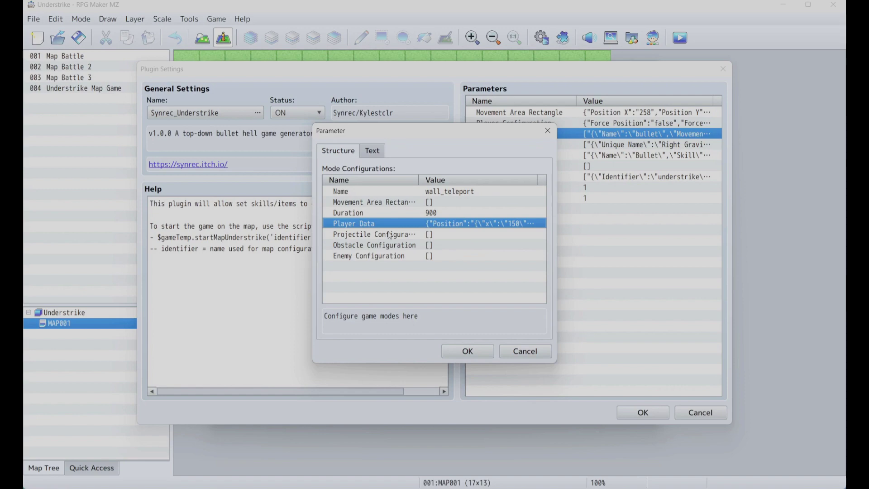
# Save the wall_teleport mode entry and copy the projectile entry from the snap_shift mode's projectile configuration
pyautogui.click(367, 235)
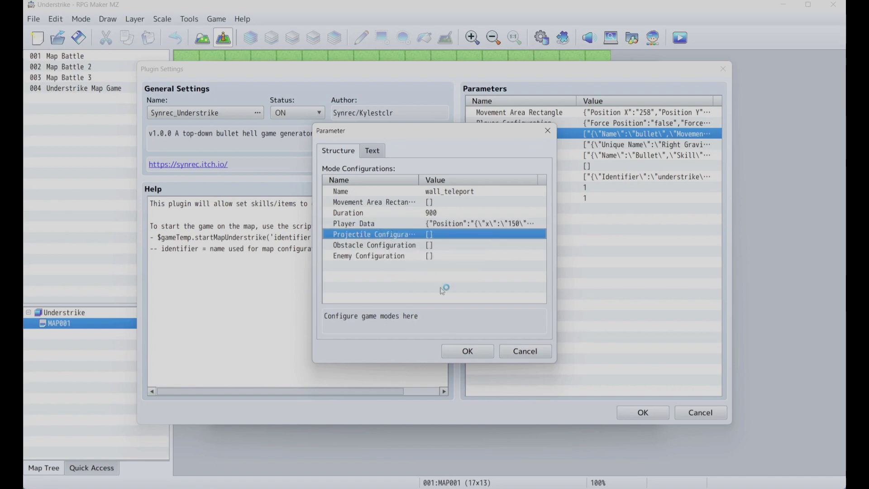
pyautogui.click(466, 351)
pyautogui.scroll(-1, 398, 284)
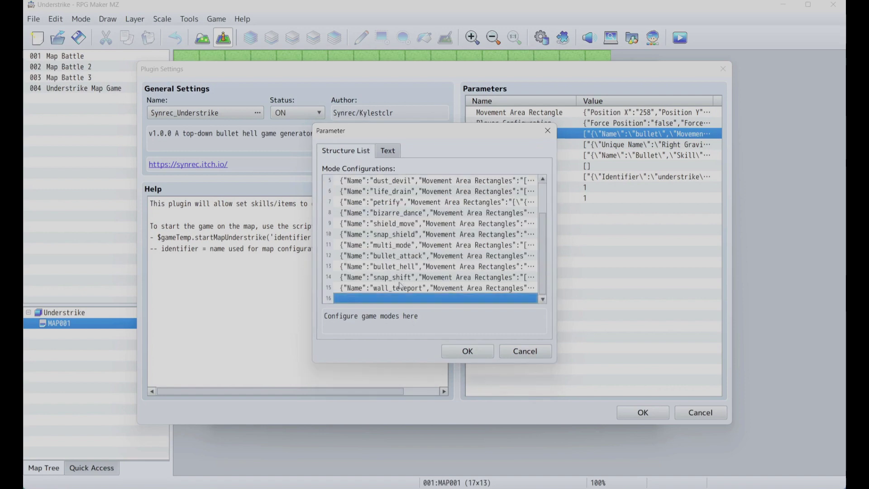
pyautogui.doubleClick(399, 277)
pyautogui.doubleClick(413, 236)
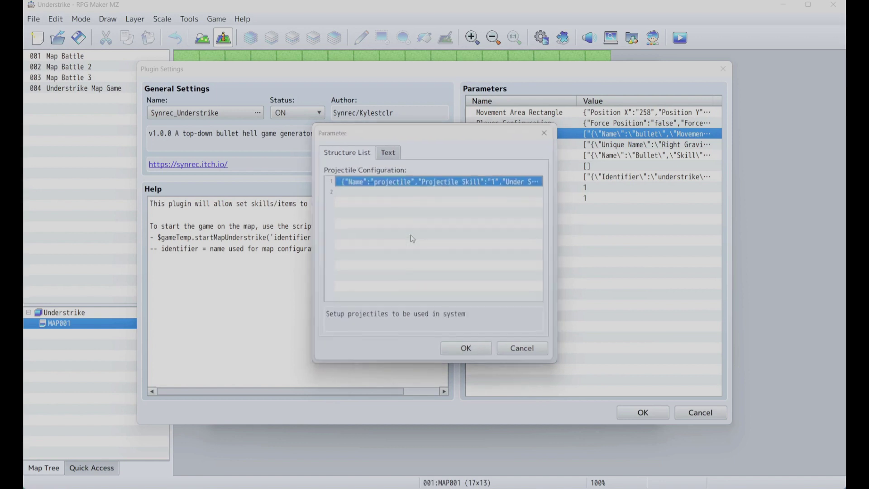
pyautogui.rightClick(441, 182)
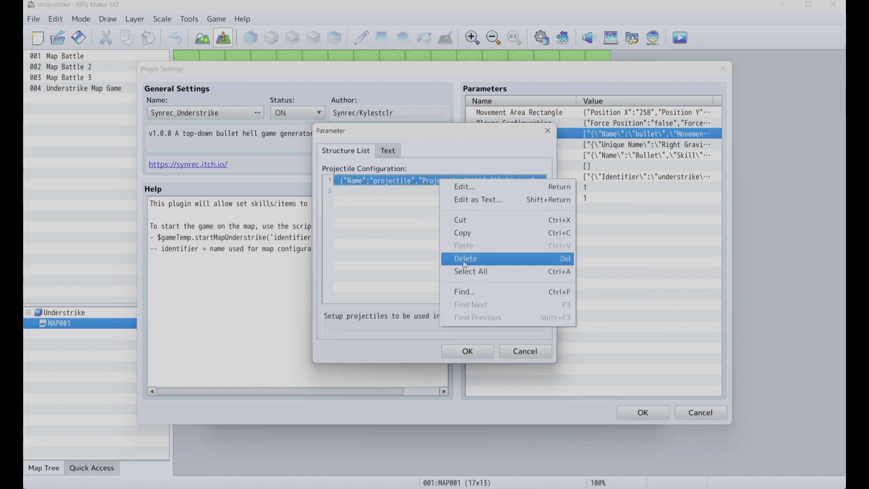
pyautogui.click(473, 233)
pyautogui.click(468, 351)
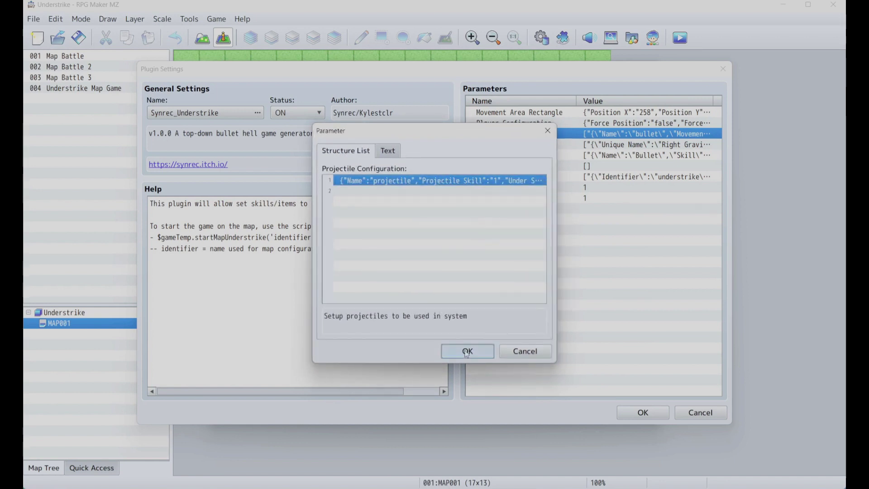
pyautogui.click(468, 352)
# Paste the copied projectile entry into the wall_teleport mode's projectile configuration
pyautogui.doubleClick(402, 290)
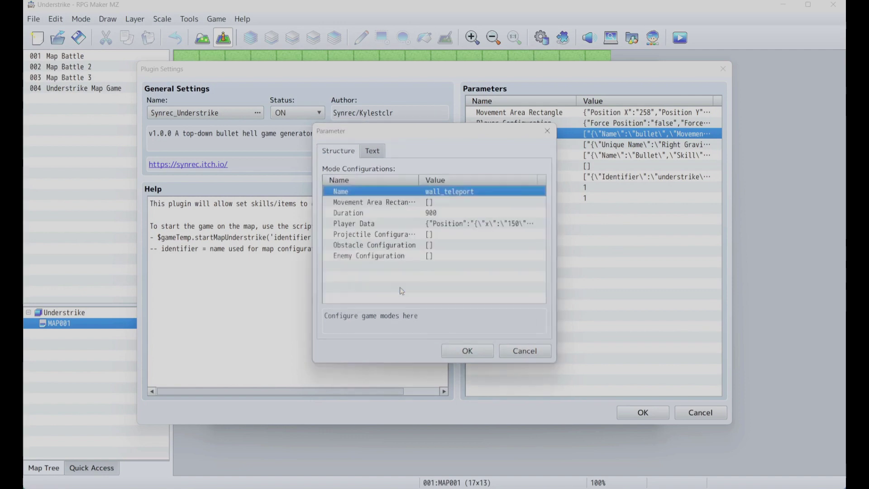
pyautogui.doubleClick(385, 235)
pyautogui.rightClick(408, 182)
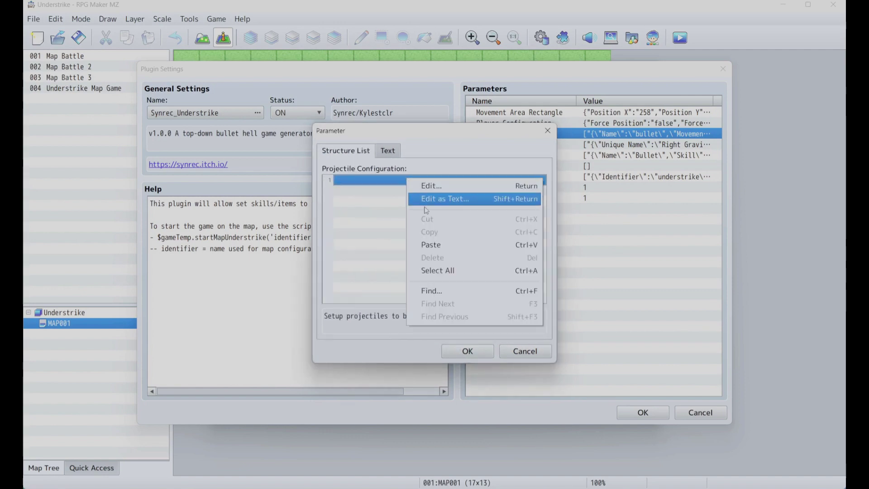
pyautogui.click(448, 245)
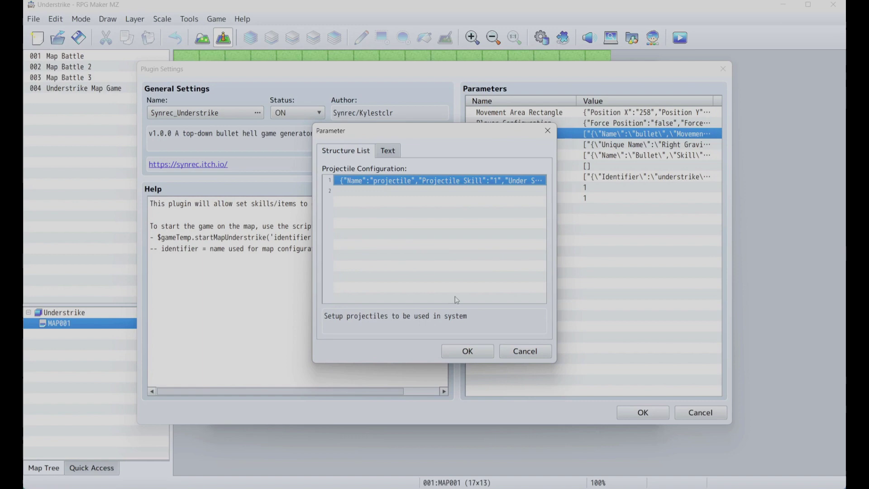
pyautogui.click(463, 353)
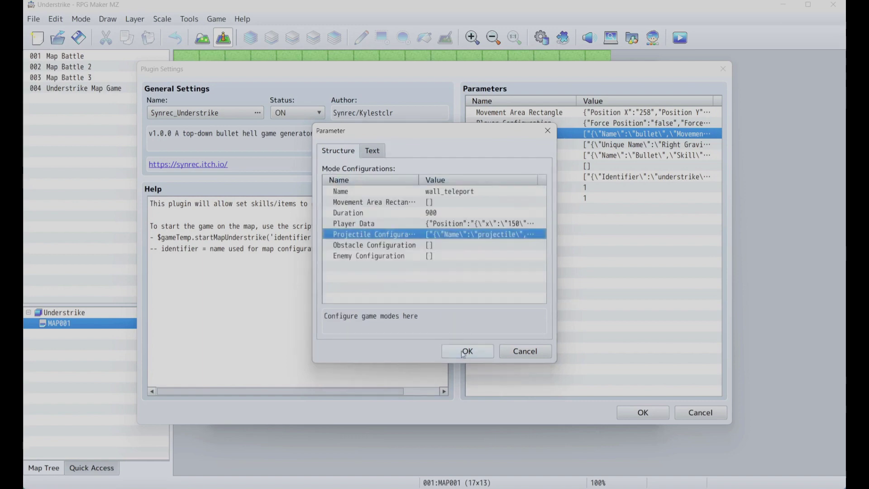
# Confirm the mode configurations and the Synrec_Understrike plugin settings, and close the plugin manager
pyautogui.click(463, 353)
pyautogui.click(463, 353)
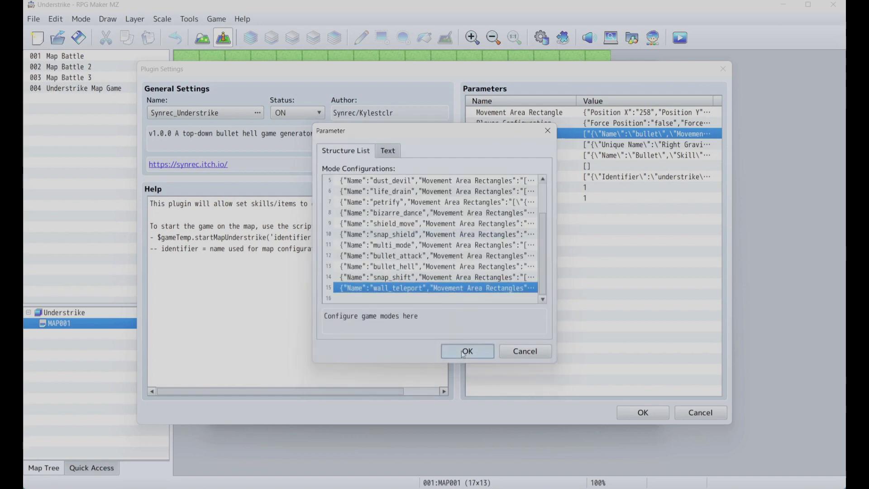
pyautogui.click(626, 417)
pyautogui.click(626, 418)
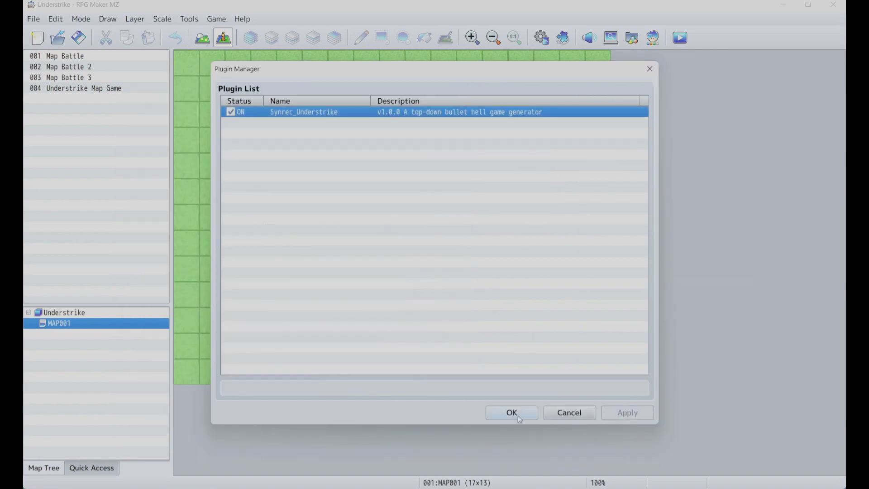
pyautogui.click(511, 412)
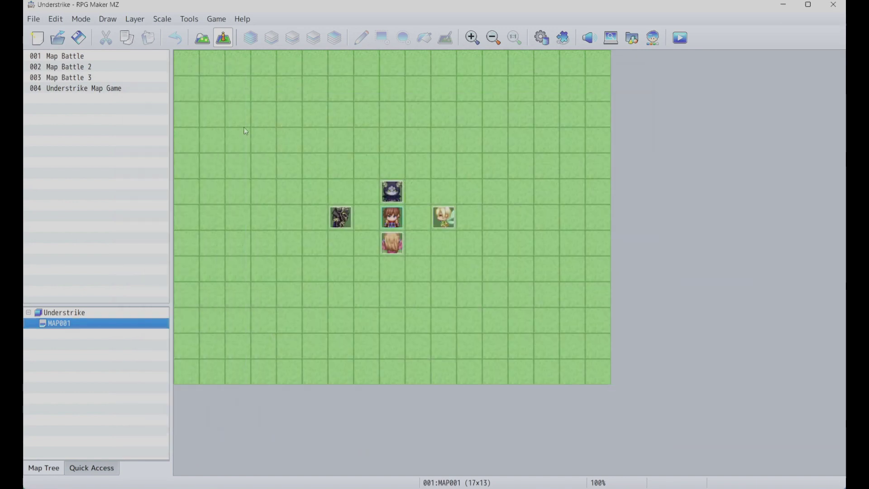
# Raise the maximum number of enemies in the database to 14 and select the new empty enemy
pyautogui.click(189, 19)
pyautogui.click(202, 38)
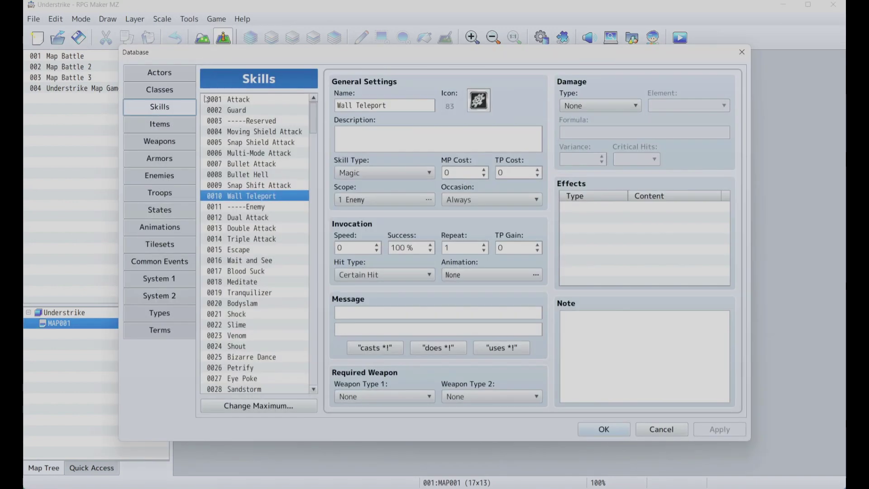
pyautogui.click(159, 178)
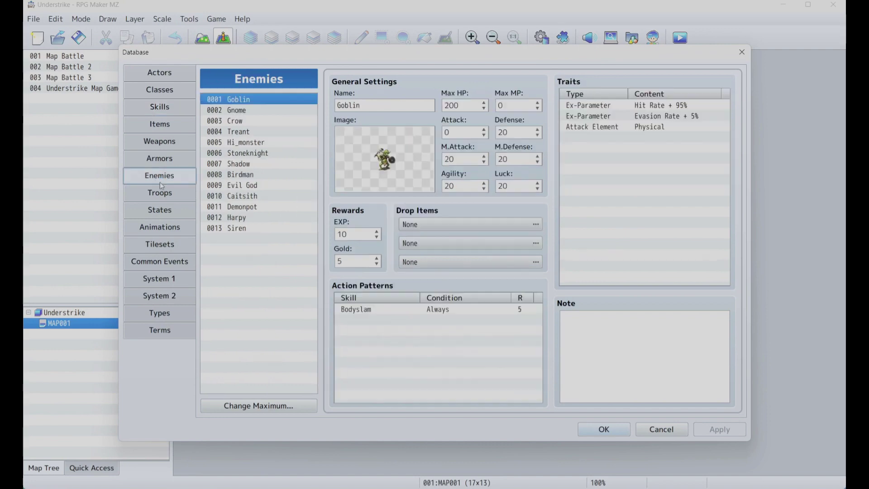
pyautogui.click(245, 406)
pyautogui.write('14')
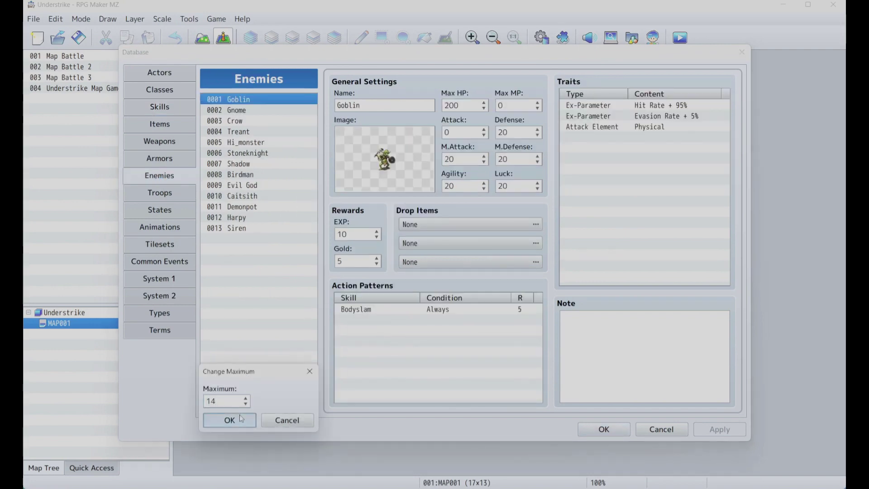
pyautogui.click(231, 418)
pyautogui.click(253, 239)
# Assign the Demoncount image to enemy 0014
pyautogui.doubleClick(353, 167)
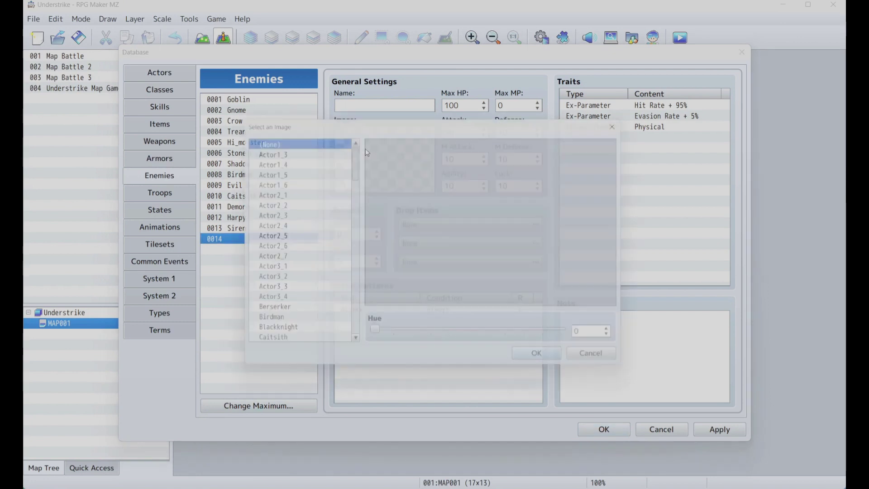
pyautogui.scroll(-5, 275, 328)
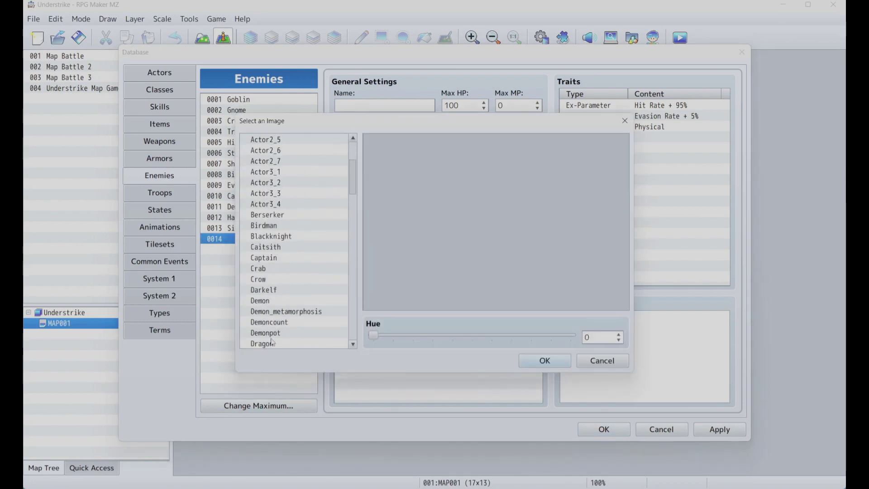
pyautogui.click(276, 342)
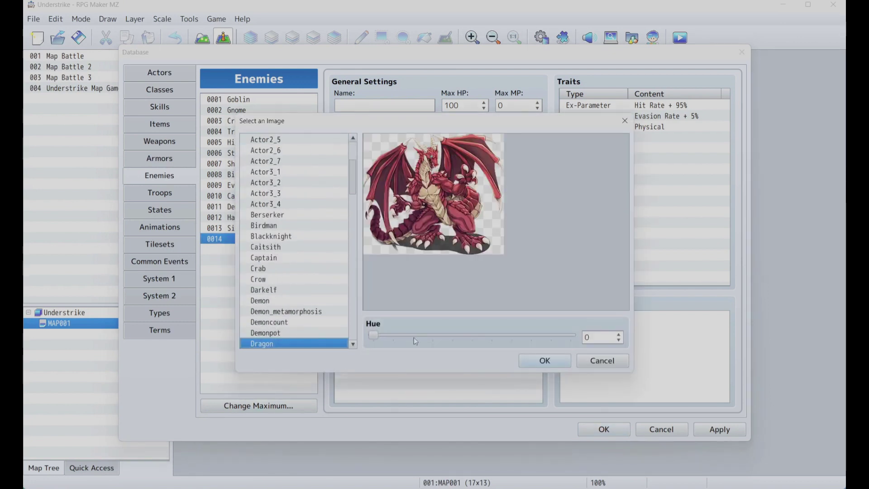
pyautogui.click(300, 331)
pyautogui.click(306, 322)
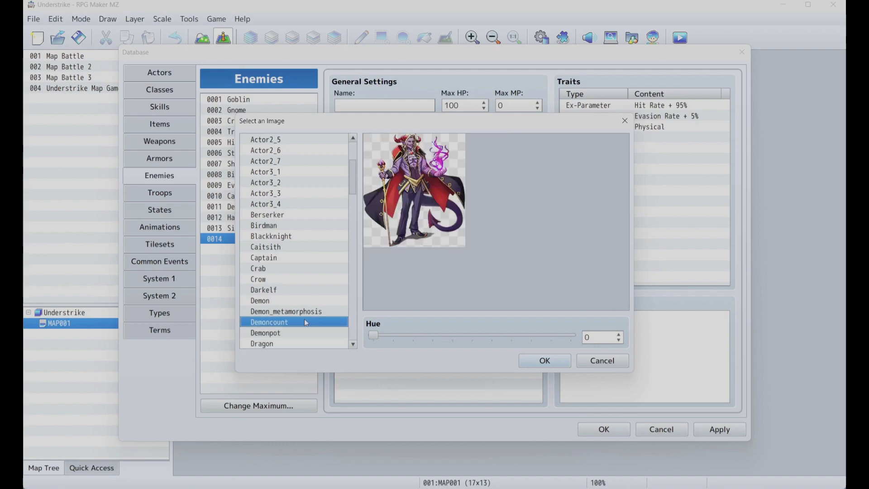
pyautogui.click(544, 362)
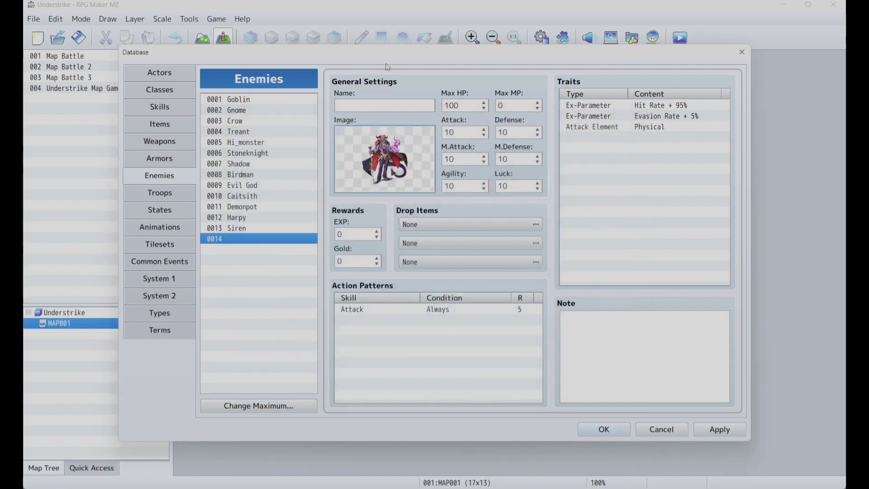
# Name enemy 0014 Demoncount
pyautogui.click(363, 107)
pyautogui.write('Demo')
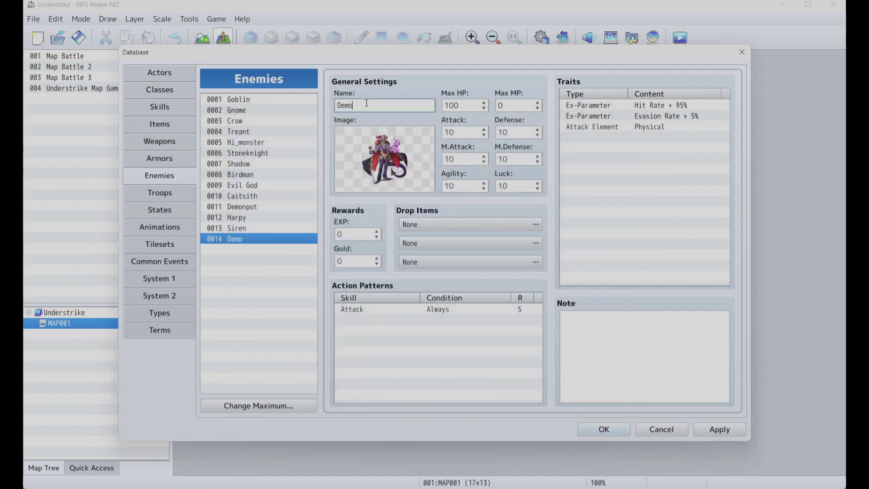
pyautogui.write('ncount')
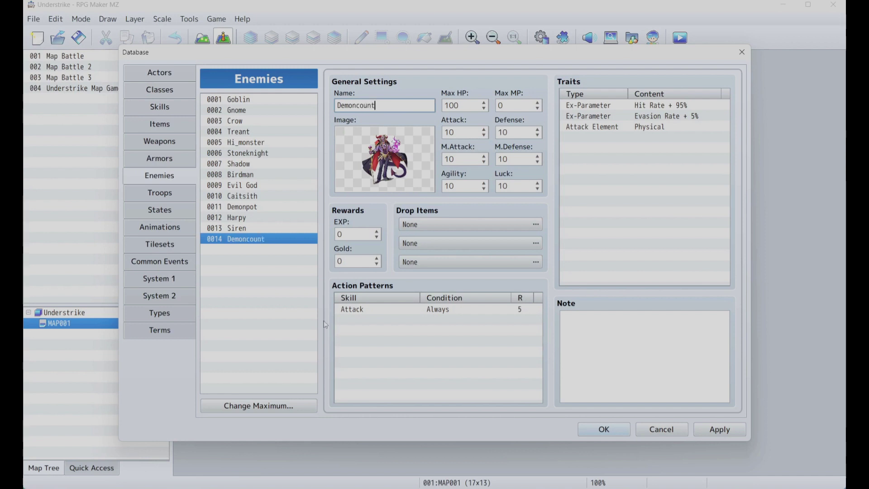
# Replace the Attack skill in Demoncount's action pattern with Wall Teleport and apply the database changes
pyautogui.doubleClick(380, 313)
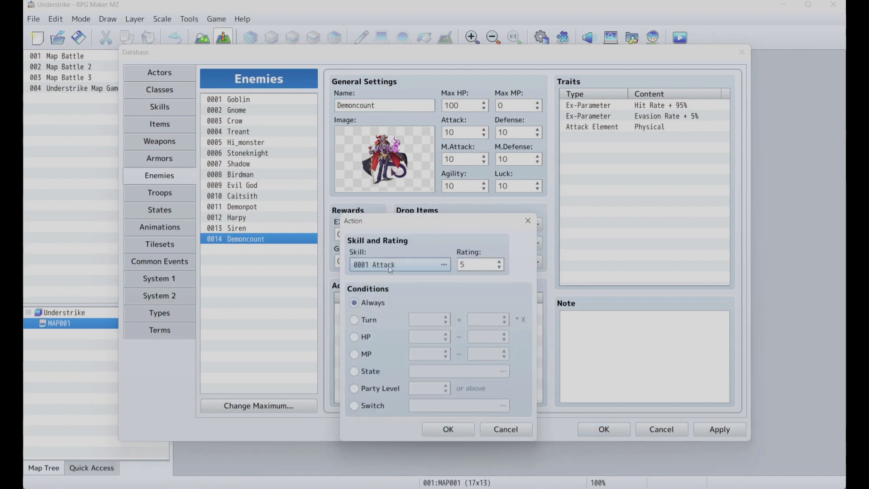
pyautogui.click(391, 267)
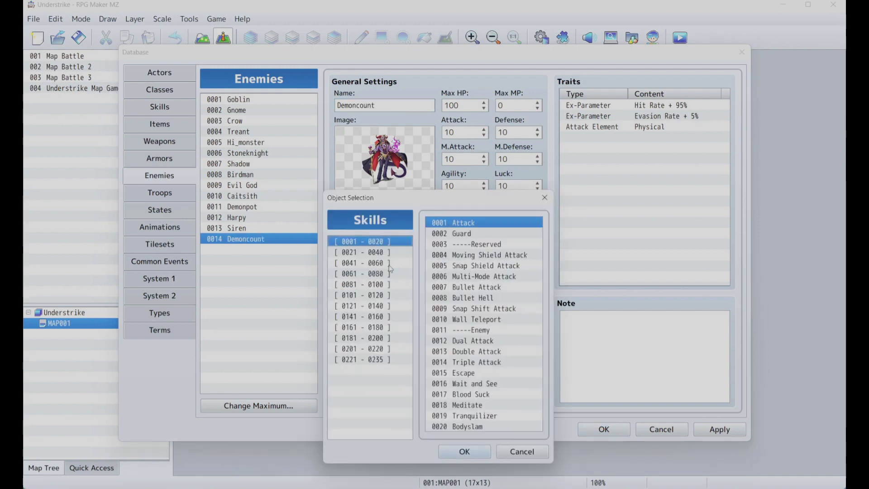
pyautogui.doubleClick(458, 320)
pyautogui.click(449, 431)
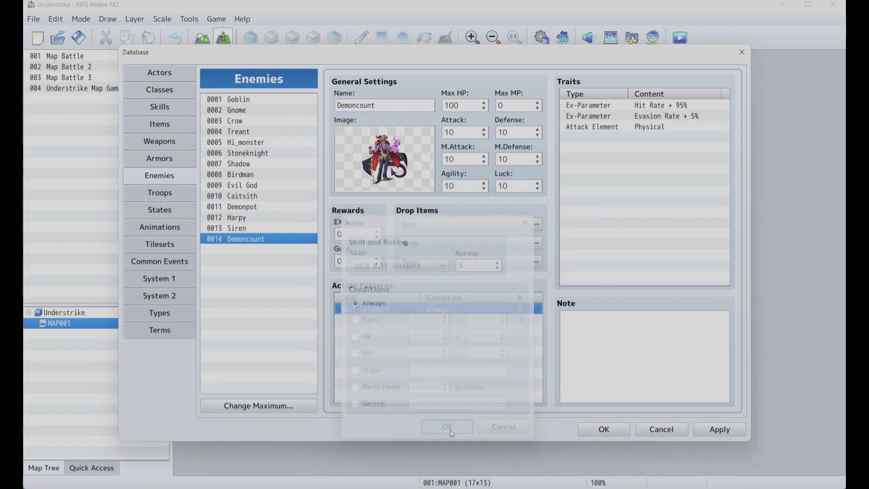
pyautogui.click(723, 430)
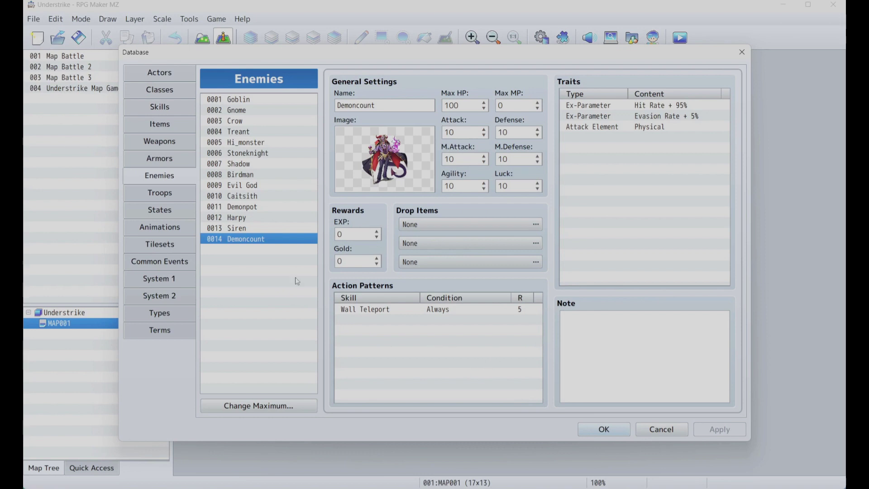
# Raise the maximum number of troops in the database to 14 and select the new empty troop
pyautogui.click(176, 192)
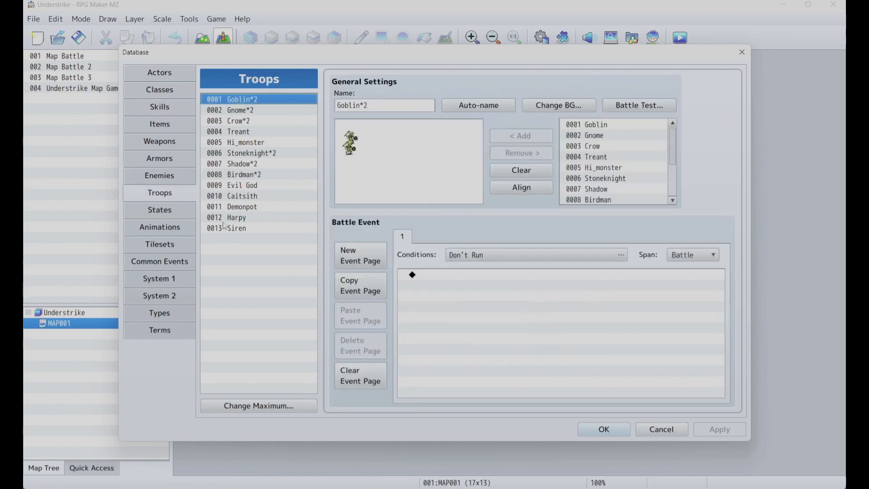
pyautogui.click(260, 406)
pyautogui.press('BackSpace')
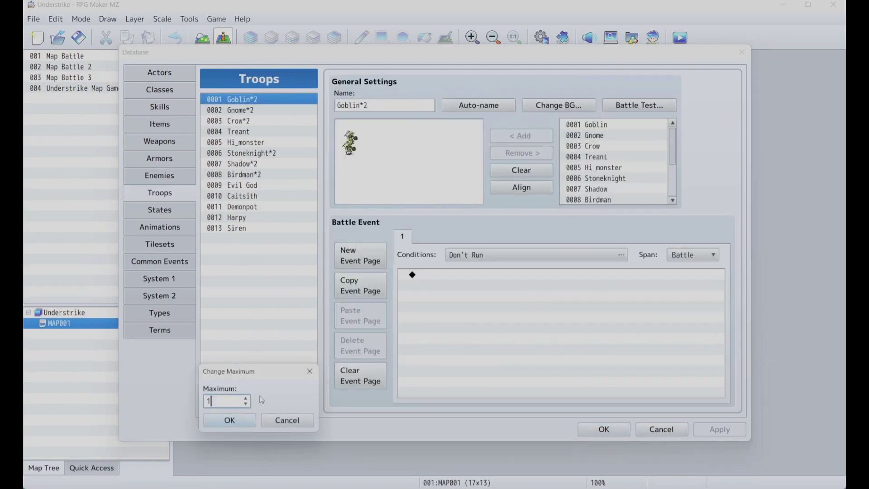
pyautogui.write('4')
pyautogui.click(245, 421)
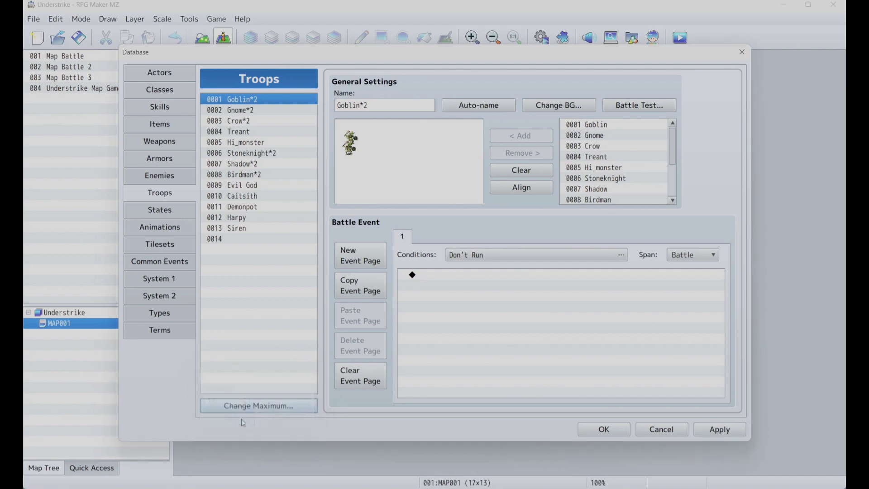
pyautogui.click(271, 243)
# Add the Demoncount enemy to troop 0014, shift it toward the left side of the battlefield and auto-name the troop
pyautogui.scroll(-2, 592, 163)
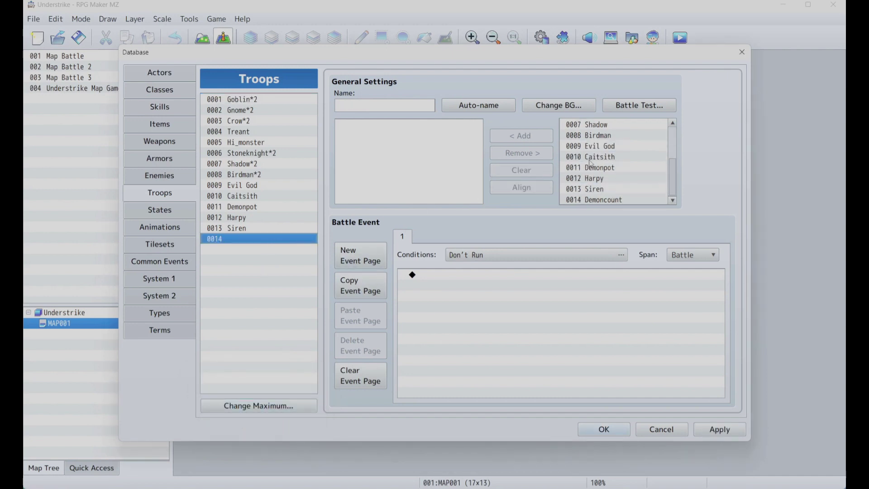
pyautogui.click(594, 199)
pyautogui.click(522, 135)
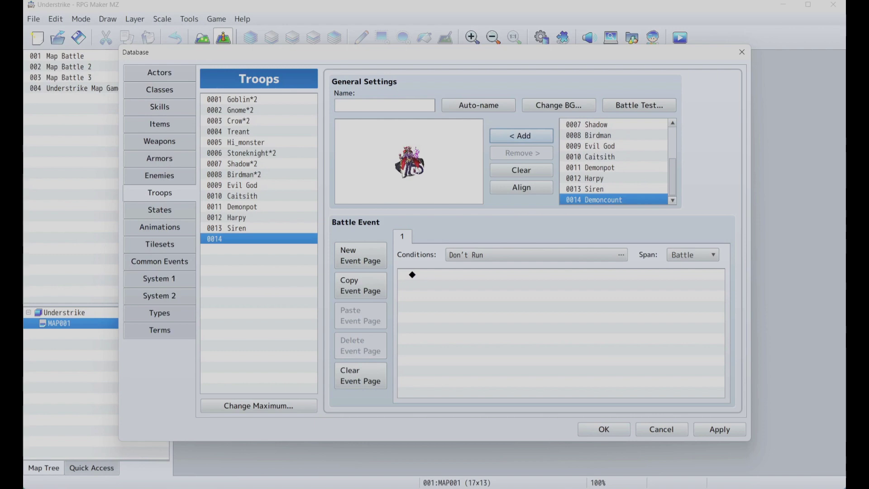
pyautogui.moveTo(410, 162); pyautogui.dragTo(367, 158)
pyautogui.click(479, 105)
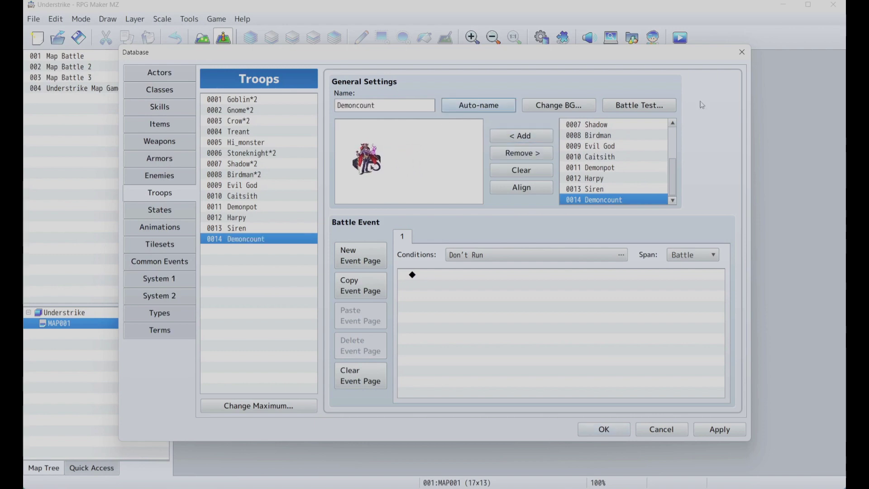
# Run a battle test of the Demoncount troop, guard with Reid on the first turn, and close the test
pyautogui.click(631, 106)
pyautogui.click(489, 335)
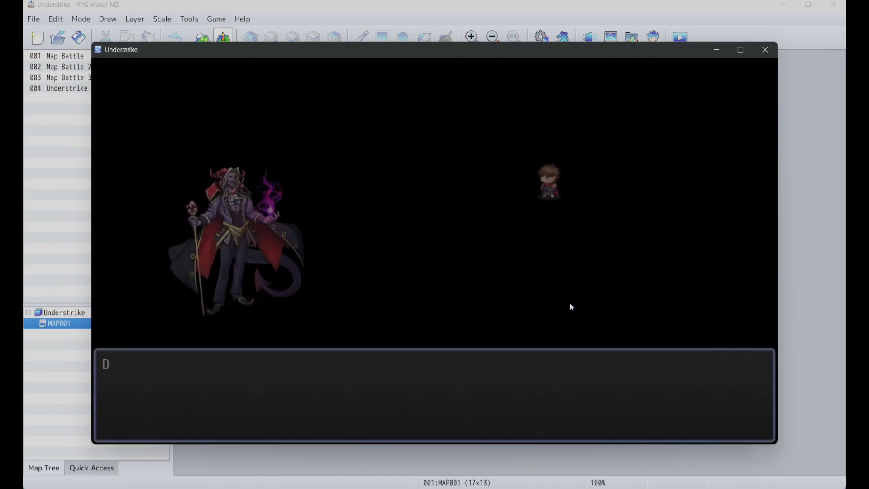
pyautogui.press('Return')
pyautogui.press('Down')
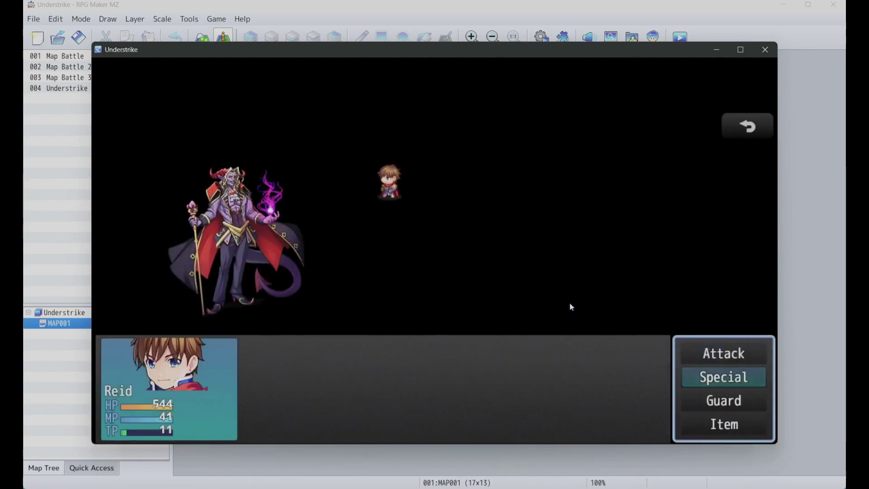
pyautogui.press('Down')
pyautogui.press('Return')
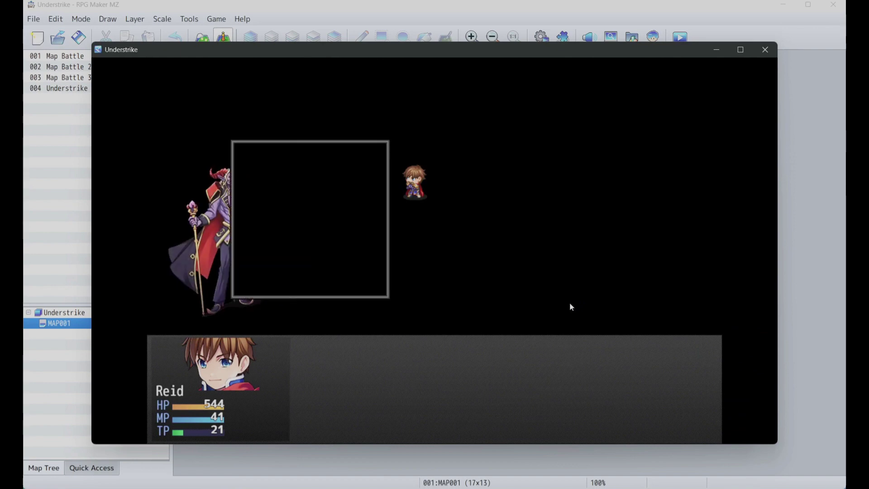
pyautogui.click(766, 51)
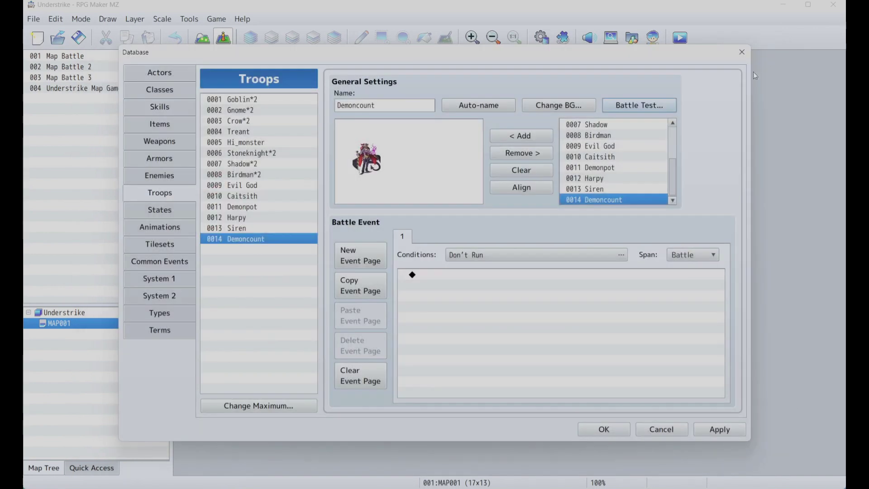
# Decline to discard the database changes and close the database with the Demoncount troop saved
pyautogui.click(741, 48)
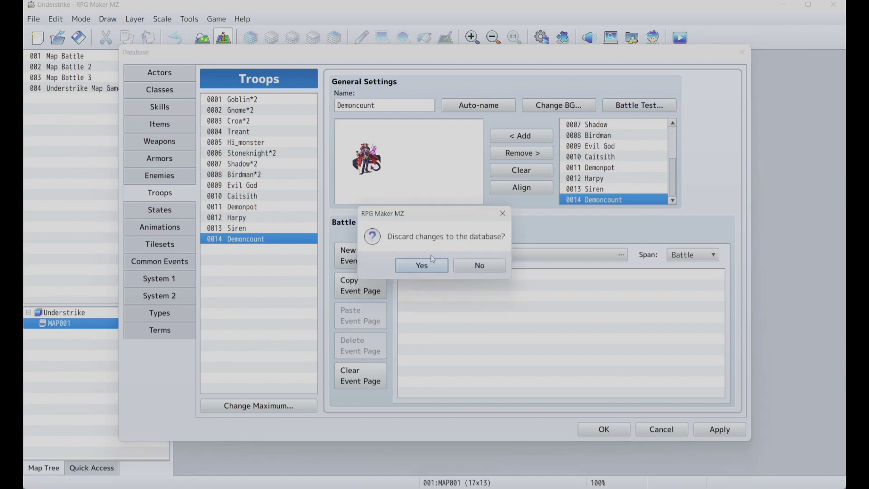
pyautogui.click(477, 269)
pyautogui.click(616, 432)
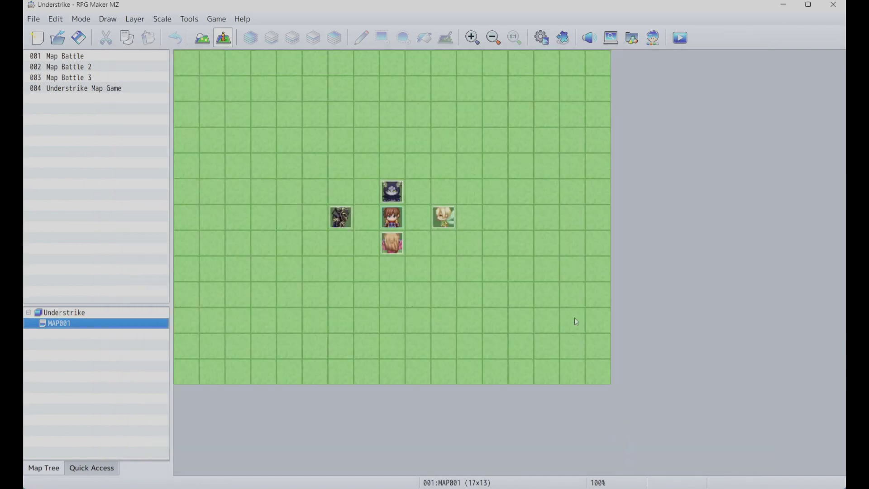
# Check the Wall Teleport entry's skill and mode in the Skill Configurations of Synrec_Understrike, leaving it unedited
pyautogui.click(564, 38)
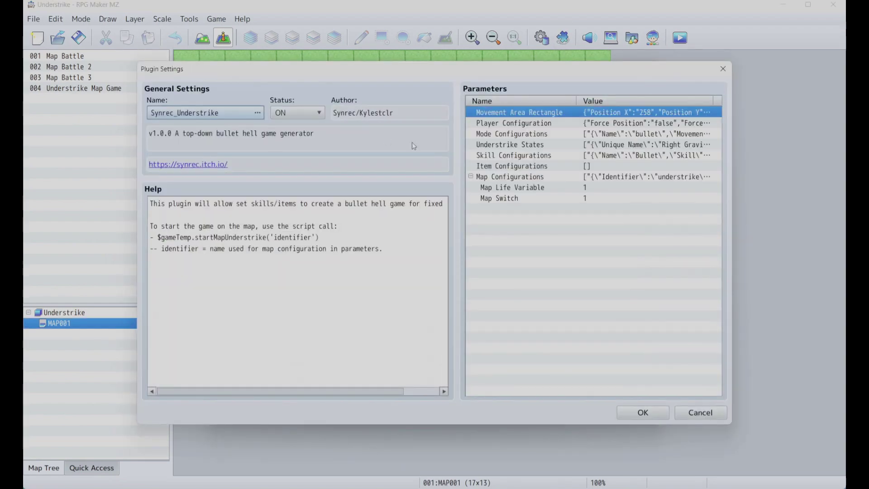
pyautogui.doubleClick(501, 156)
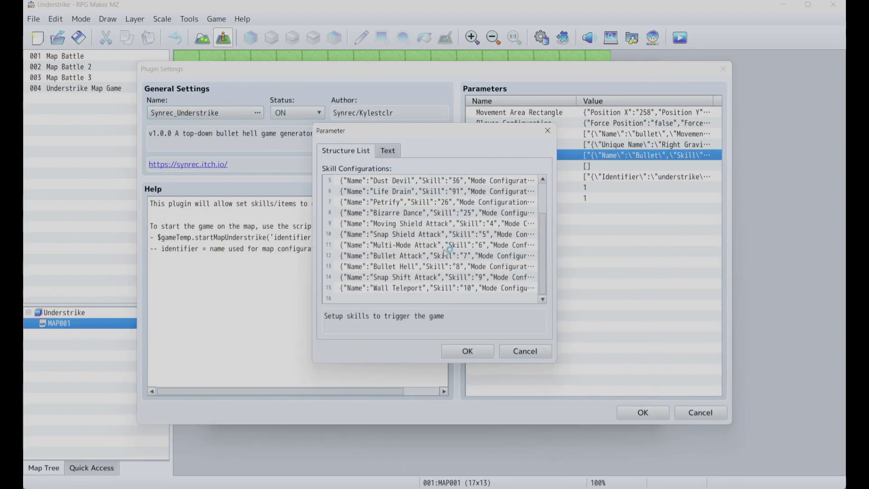
pyautogui.doubleClick(420, 289)
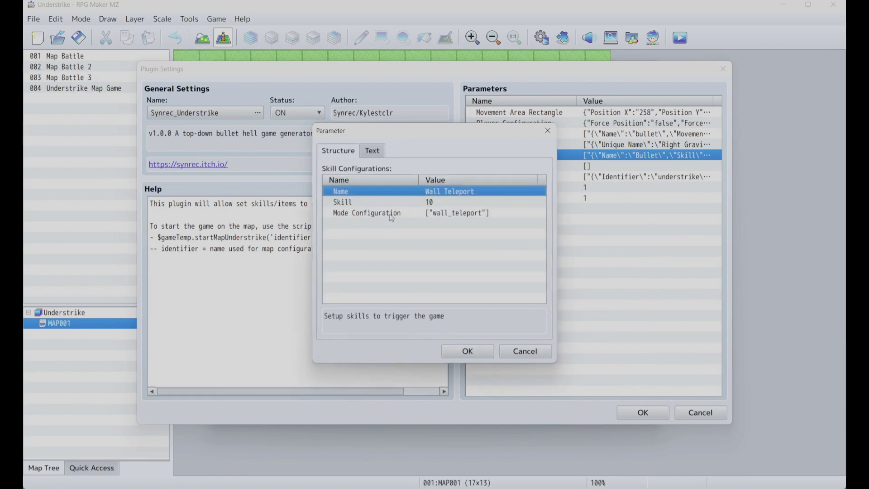
pyautogui.click(522, 351)
pyautogui.click(522, 352)
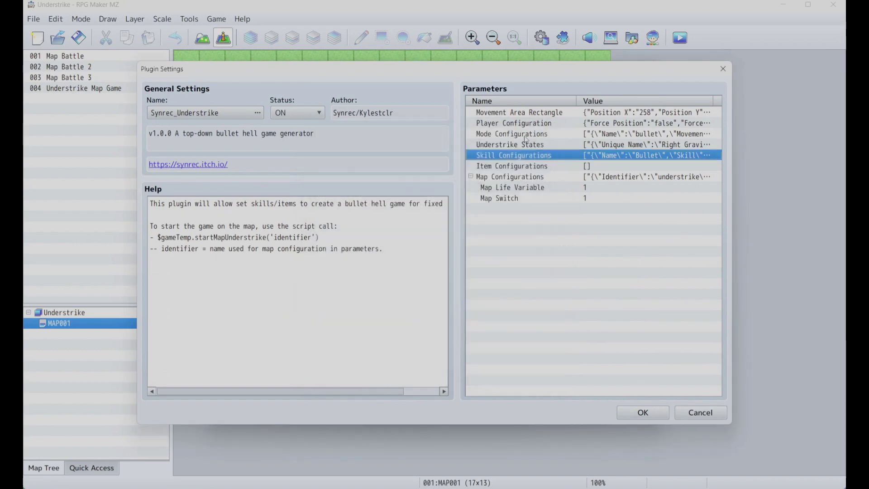
# Open Modify Player Data for the STATES entry of the wall_teleport mode's player states
pyautogui.doubleClick(521, 135)
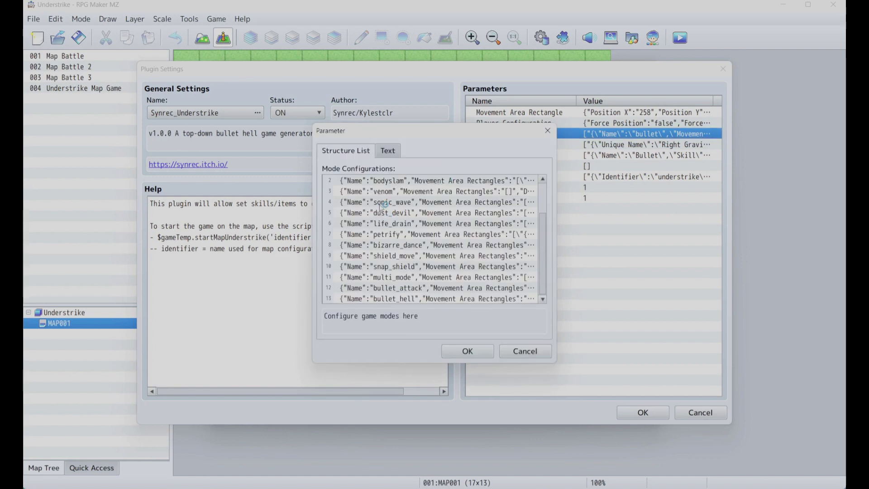
pyautogui.scroll(-1, 405, 265)
pyautogui.doubleClick(401, 287)
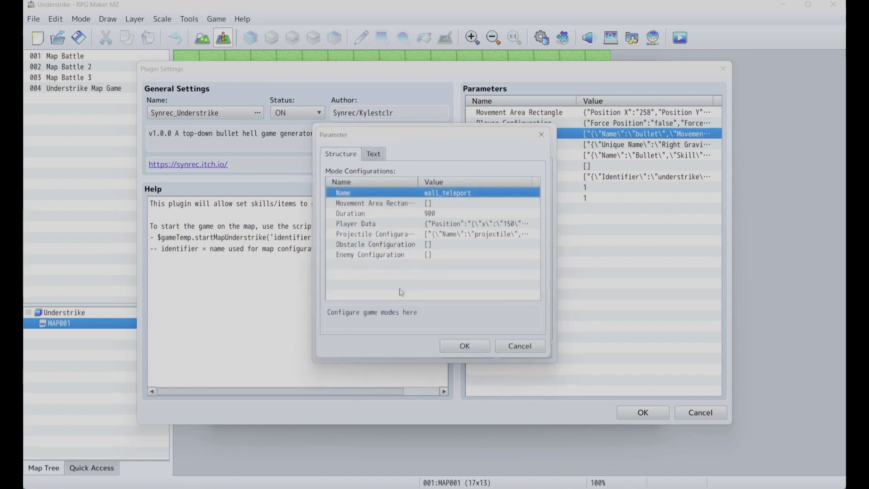
pyautogui.doubleClick(394, 223)
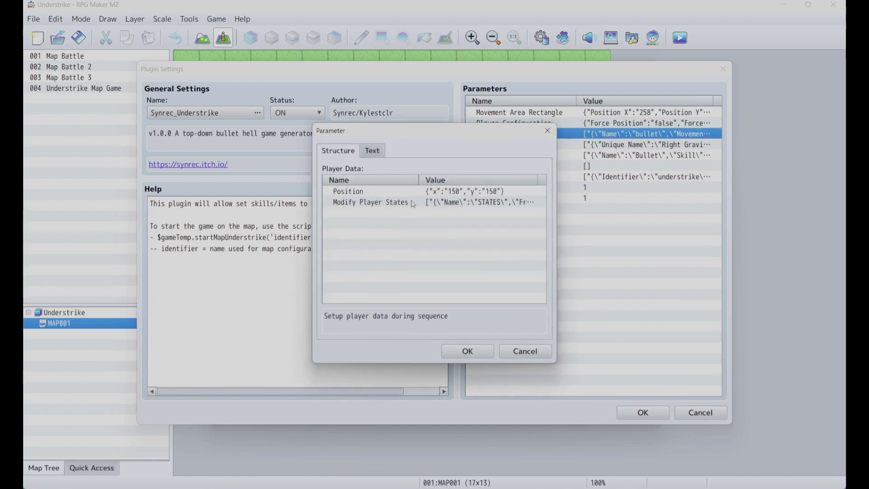
pyautogui.doubleClick(399, 202)
pyautogui.doubleClick(398, 182)
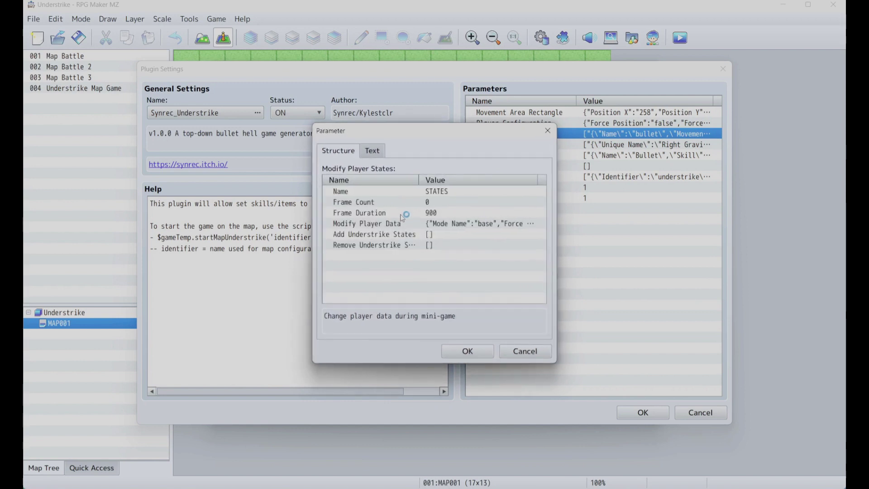
pyautogui.doubleClick(406, 224)
pyautogui.click(392, 235)
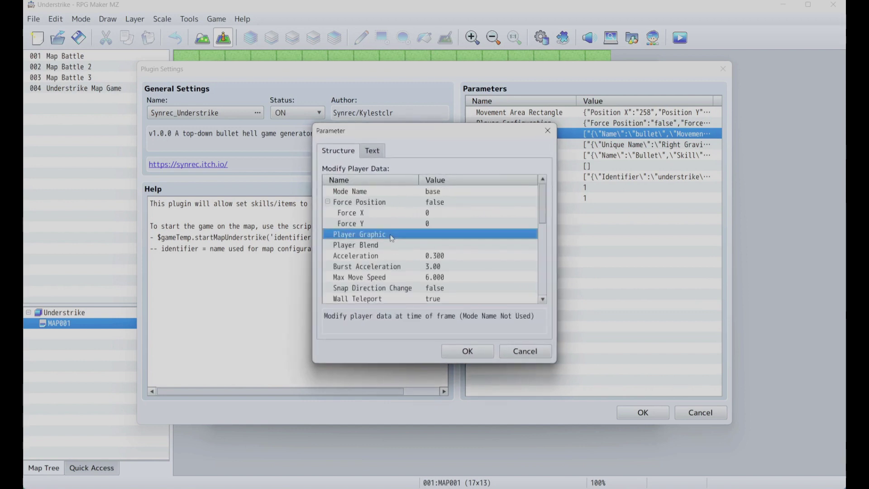
# Set the Player Graphic file in this player data to the Player image
pyautogui.doubleClick(389, 235)
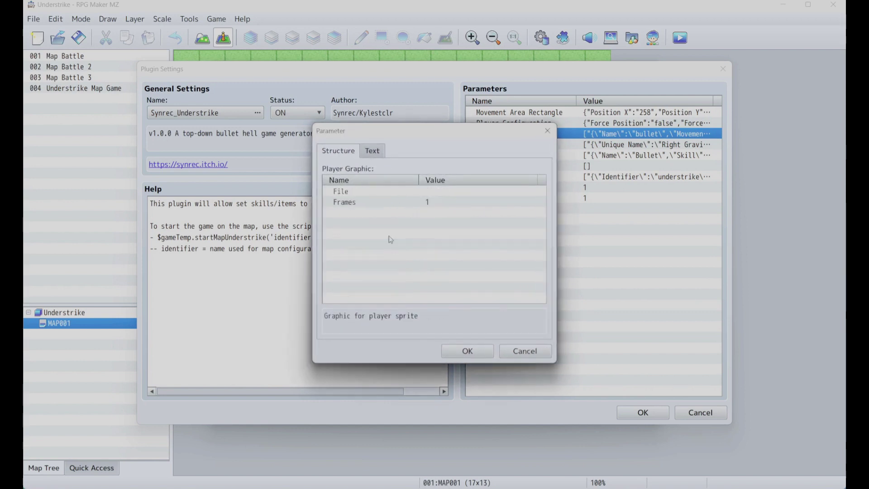
pyautogui.doubleClick(440, 195)
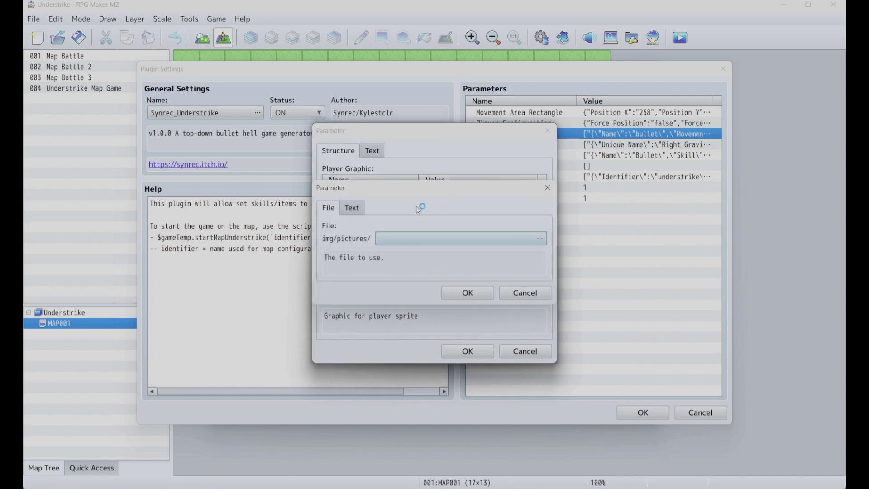
pyautogui.doubleClick(394, 238)
pyautogui.click(279, 247)
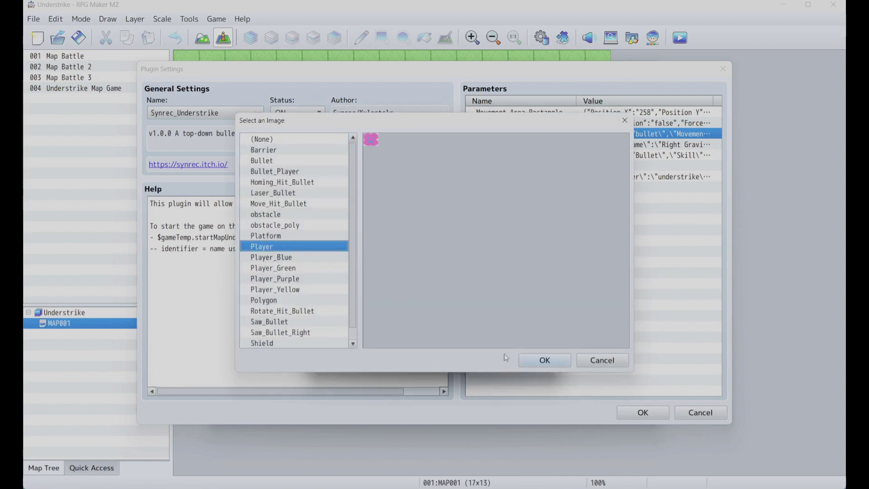
pyautogui.click(532, 361)
pyautogui.click(481, 296)
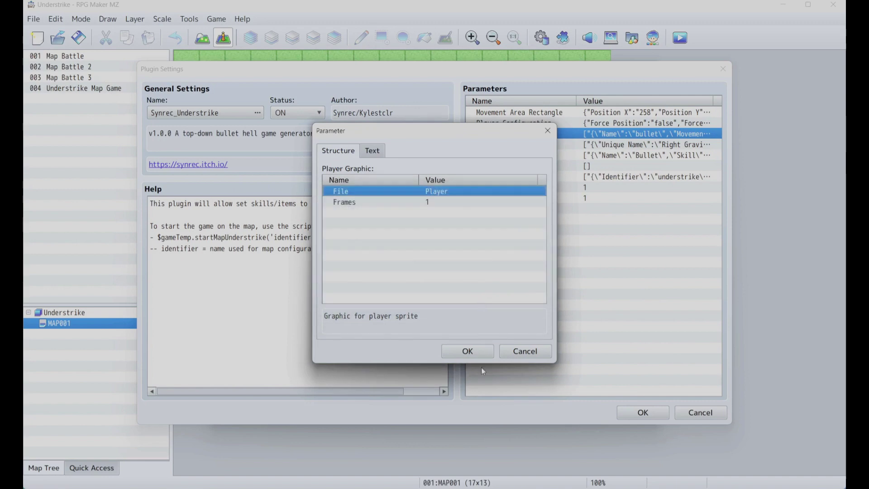
pyautogui.click(476, 352)
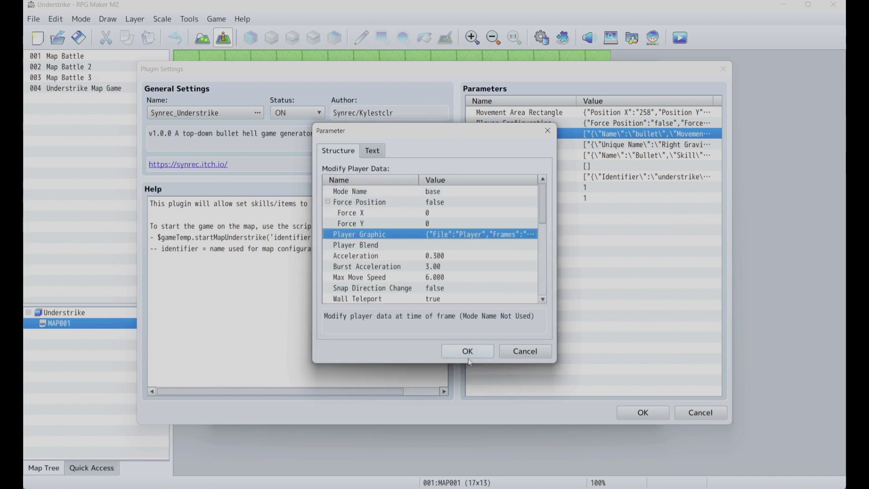
# Accept the nested wall_teleport parameter changes and save the Synrec_Understrike plugin settings
pyautogui.click(468, 358)
pyautogui.click(468, 357)
pyautogui.click(468, 358)
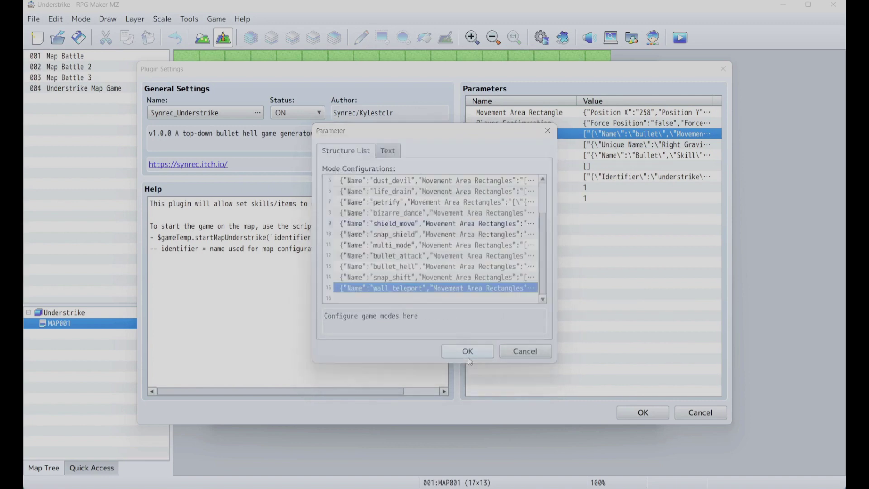
pyautogui.click(468, 352)
pyautogui.click(618, 412)
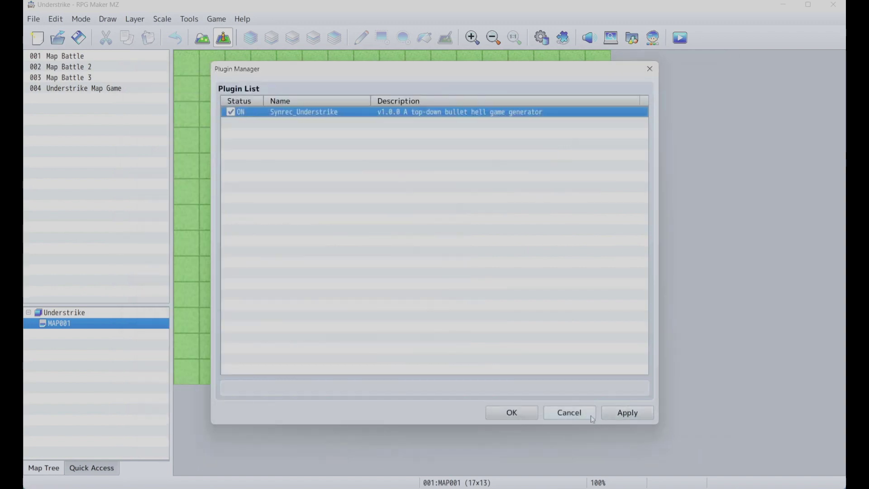
pyautogui.click(510, 412)
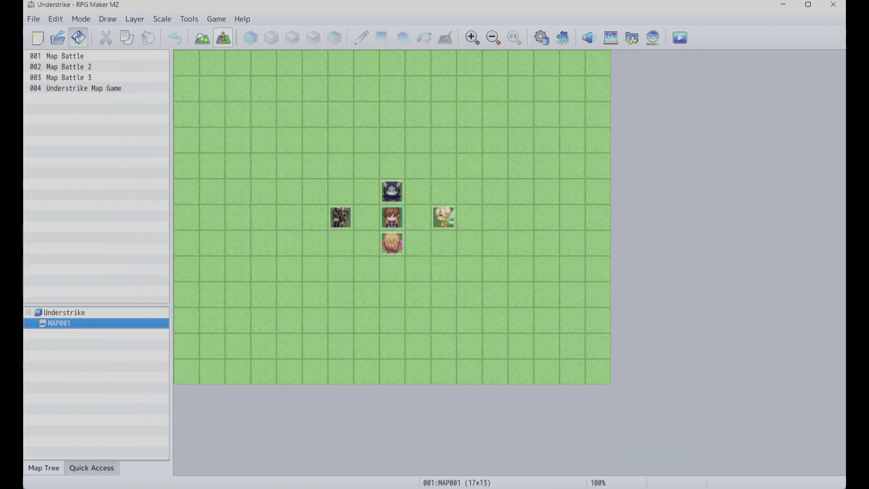
# Launch and close a playtest of the game, and start a battle test of the Demoncount troop from the database
pyautogui.click(672, 46)
pyautogui.click(768, 50)
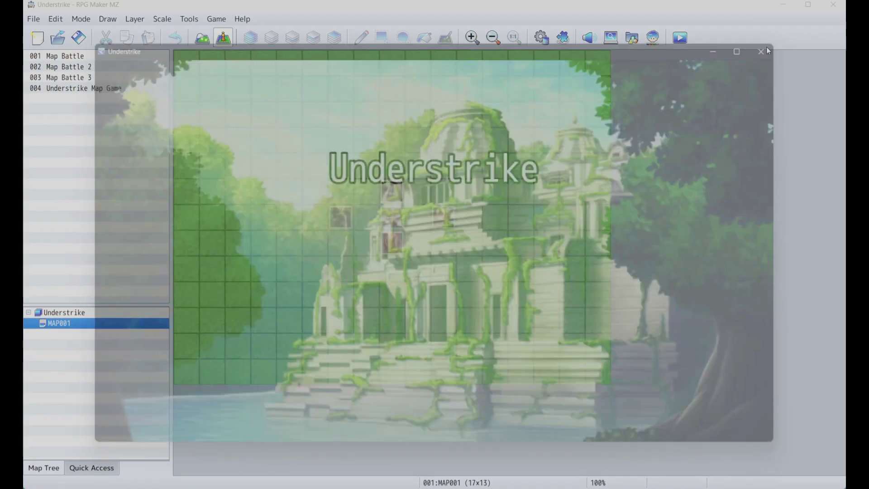
pyautogui.click(198, 21)
pyautogui.click(206, 33)
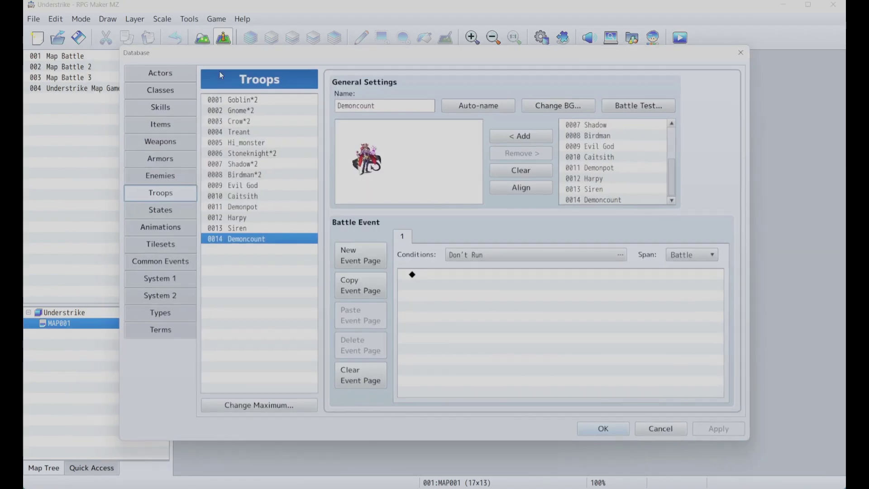
pyautogui.click(622, 107)
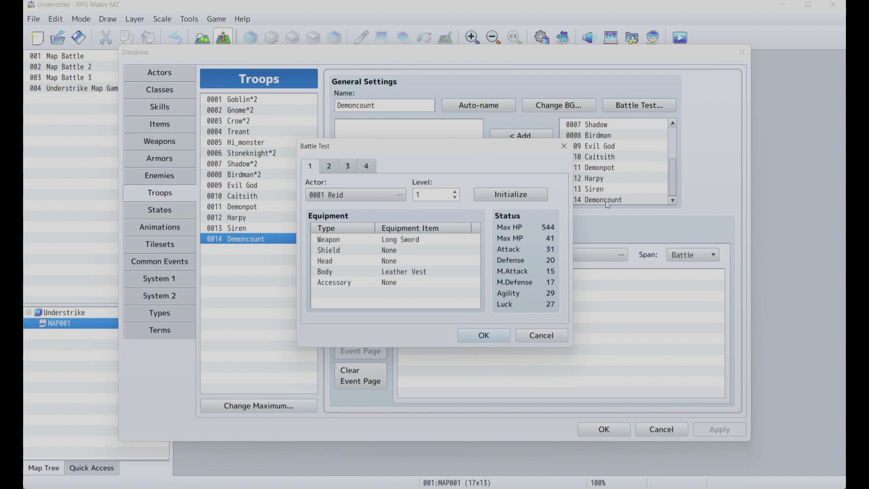
pyautogui.click(488, 334)
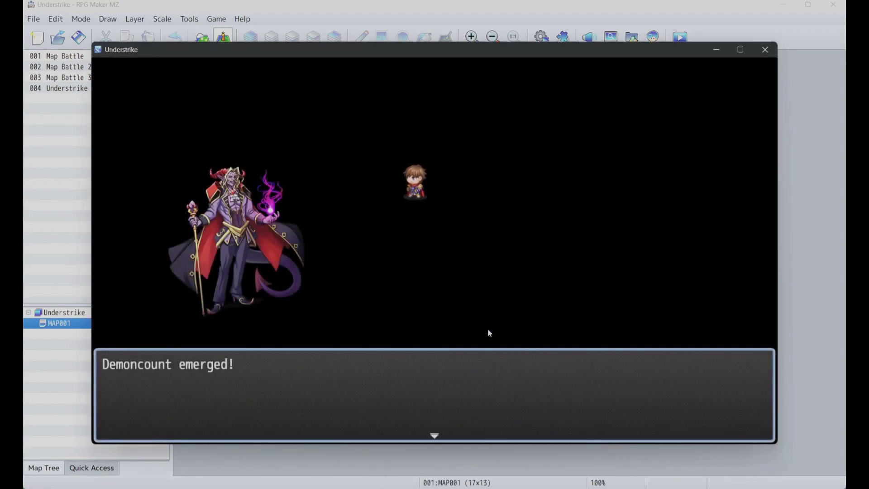
# Begin the fight against Demoncount, back out of Attack and have Reid guard on the first turn
pyautogui.click(489, 333)
pyautogui.press('Return')
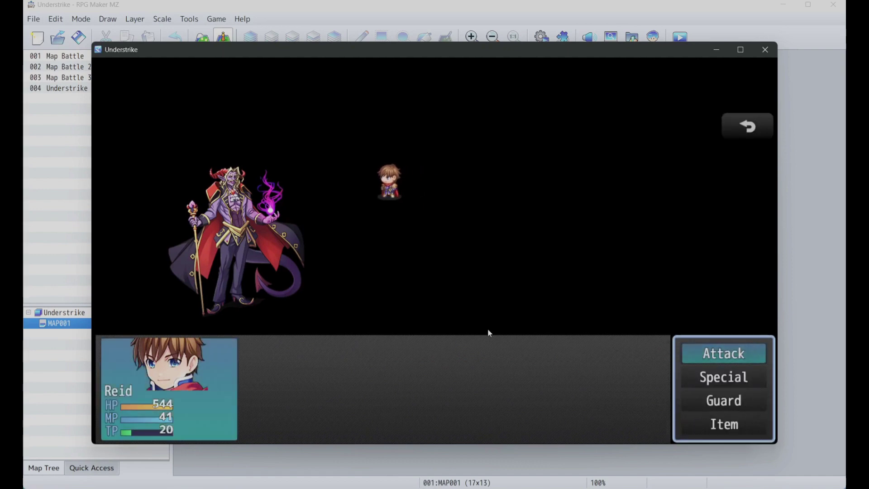
pyautogui.press('Return')
pyautogui.press('Escape')
pyautogui.press('Down')
pyautogui.press('Down')
pyautogui.press('Return')
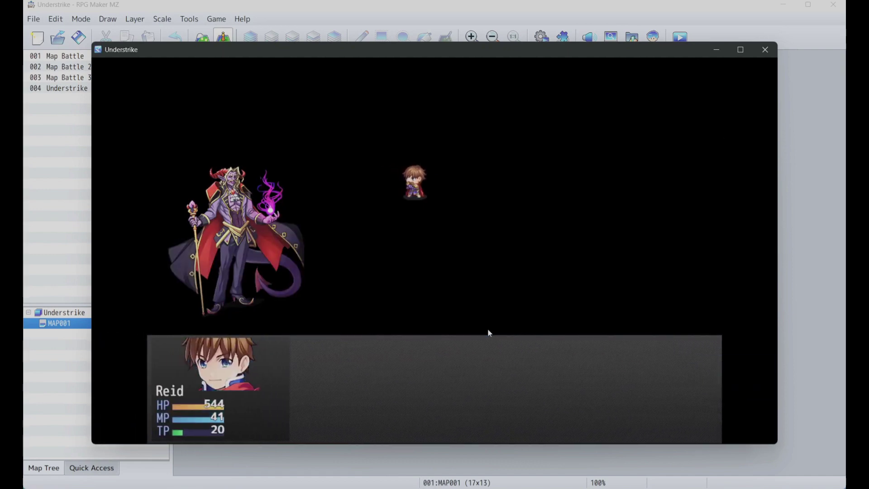
# Test the wall_teleport mode by steering the player marker through the bullet box's walls in various directions, dodging bullets until the enemy's attack ends
pyautogui.press('Right')
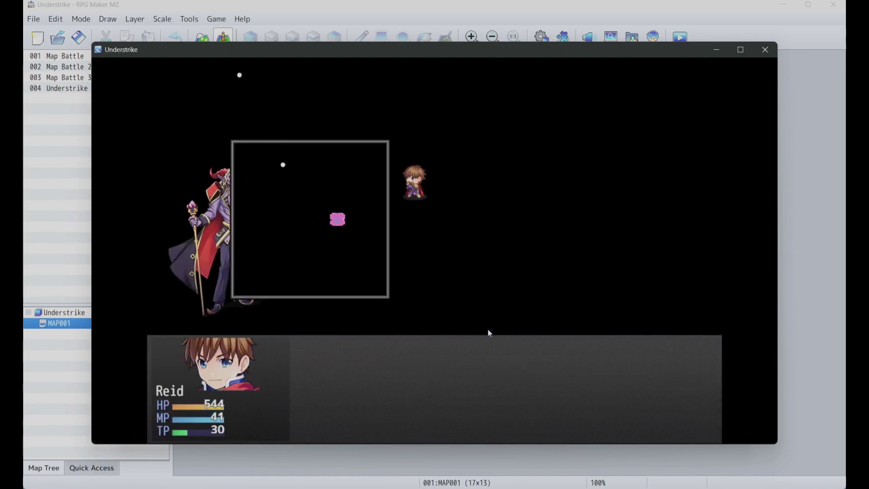
pyautogui.press('Up')
pyautogui.press('Right')
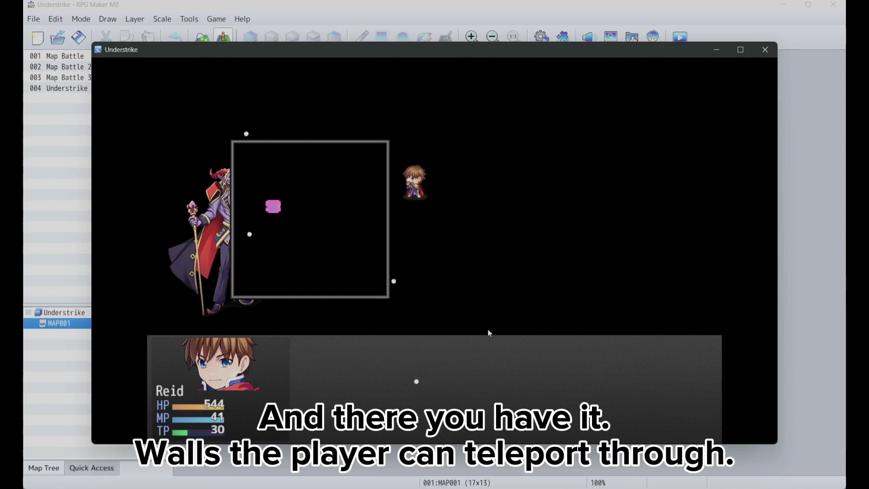
pyautogui.press('Down')
pyautogui.press('Right')
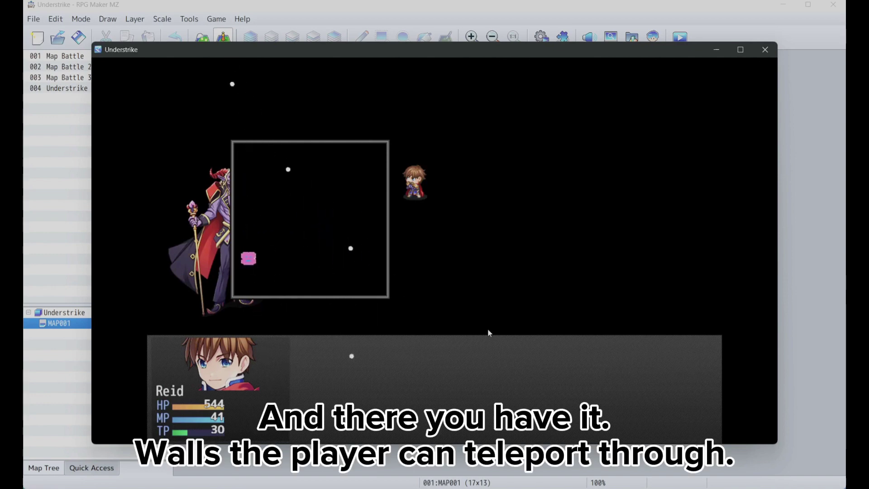
pyautogui.press('Down')
pyautogui.press('Right')
pyautogui.press('Down')
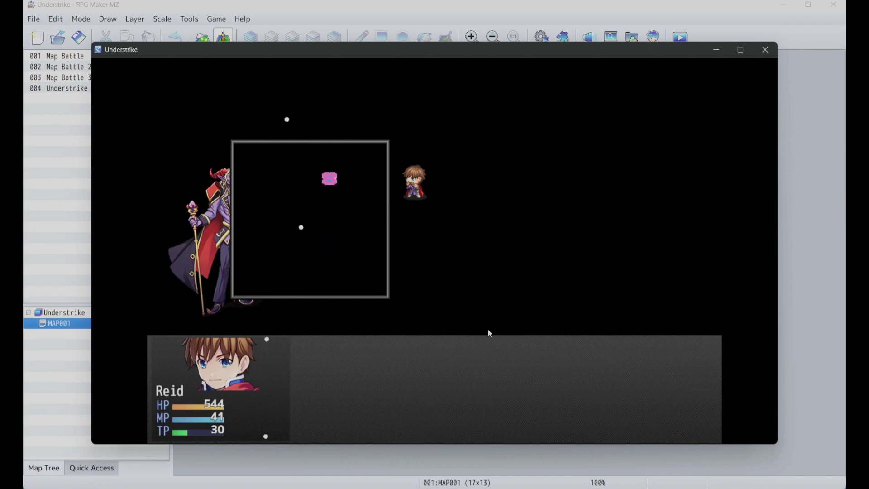
pyautogui.press('Left')
pyautogui.press('Up')
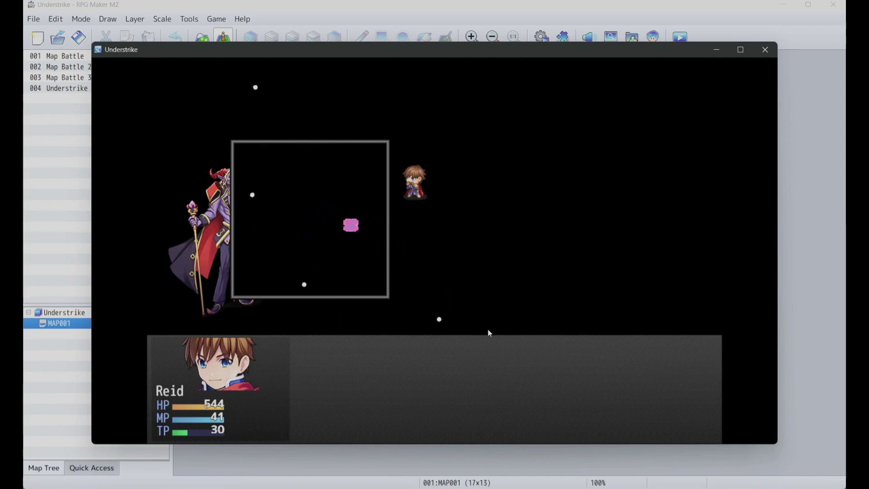
pyautogui.press('Down')
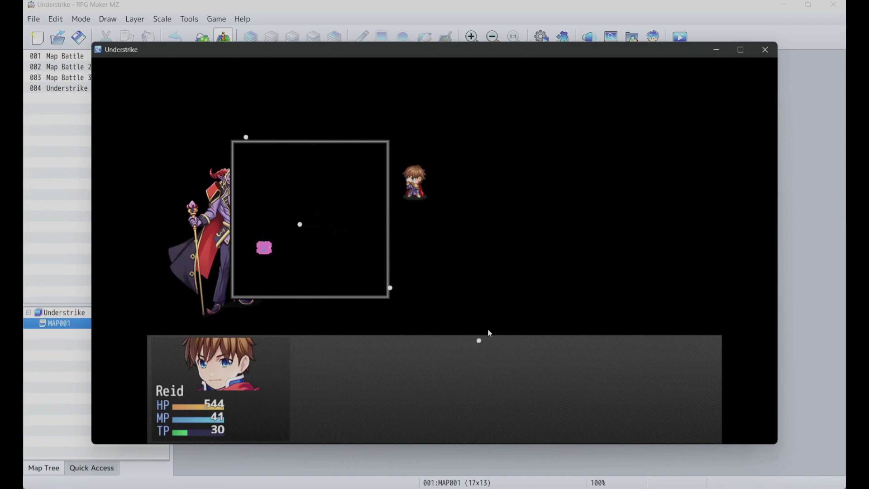
pyautogui.press('Right')
pyautogui.press('Up')
pyautogui.press('Left')
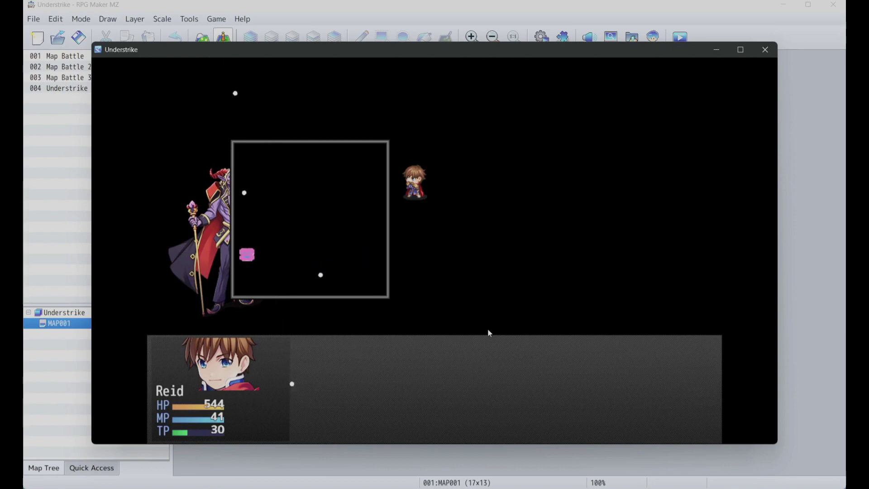
pyautogui.press('Left')
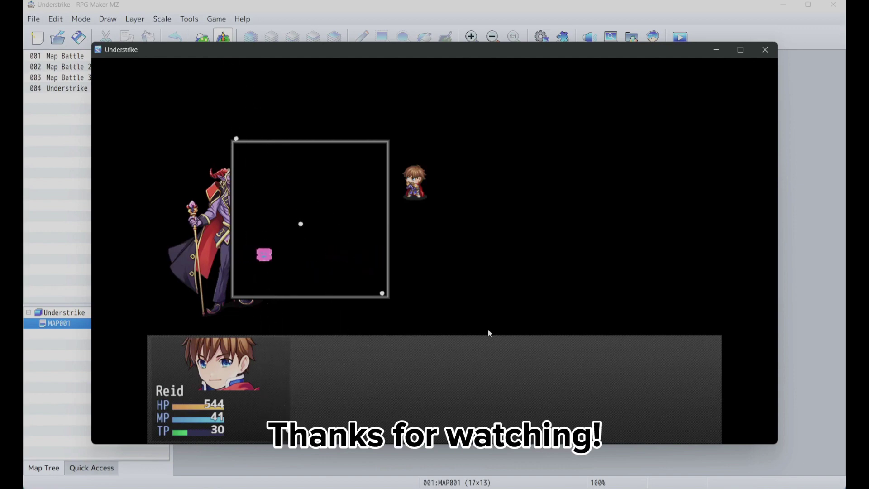
pyautogui.press('Left')
pyautogui.press('Right')
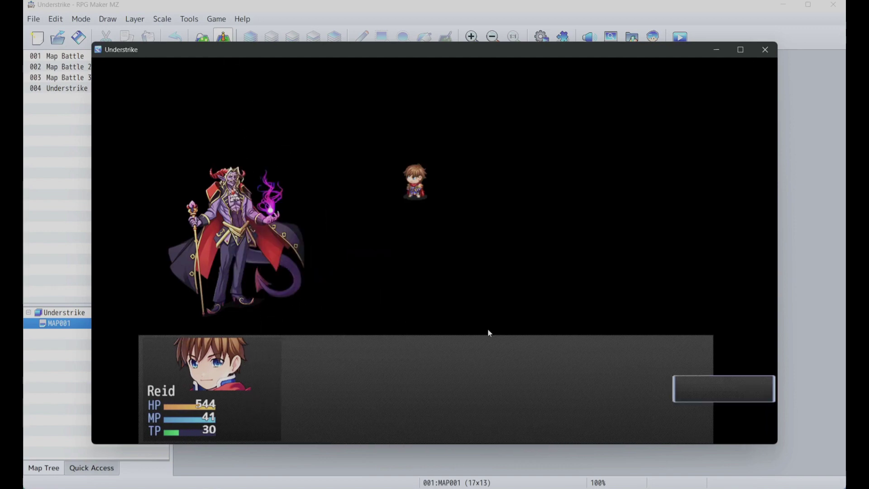